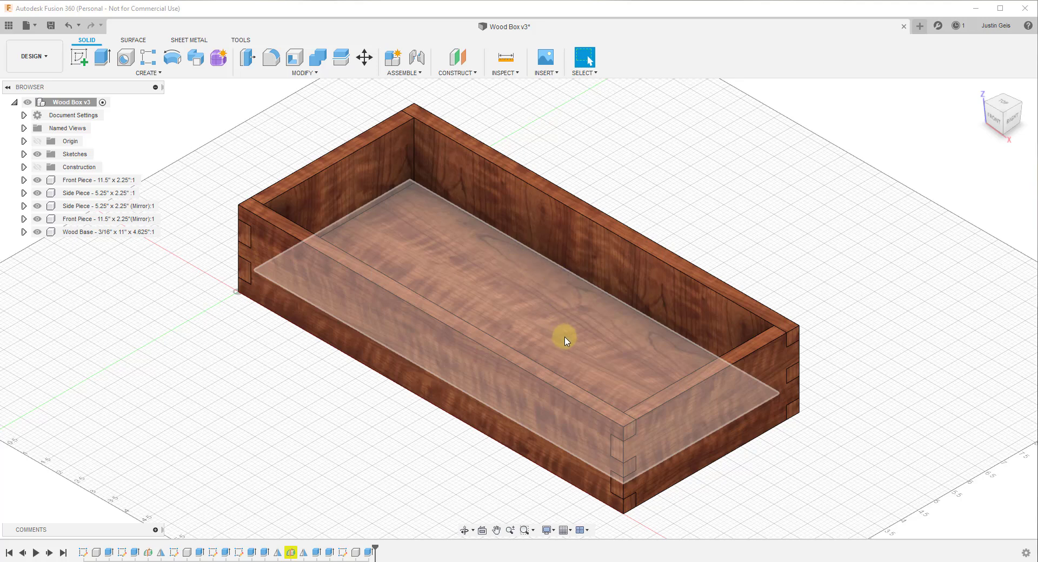
- Try shifting the side piece's inner face inward 0.308 in, then cancel the move
scroll(579, 260, down, 1)
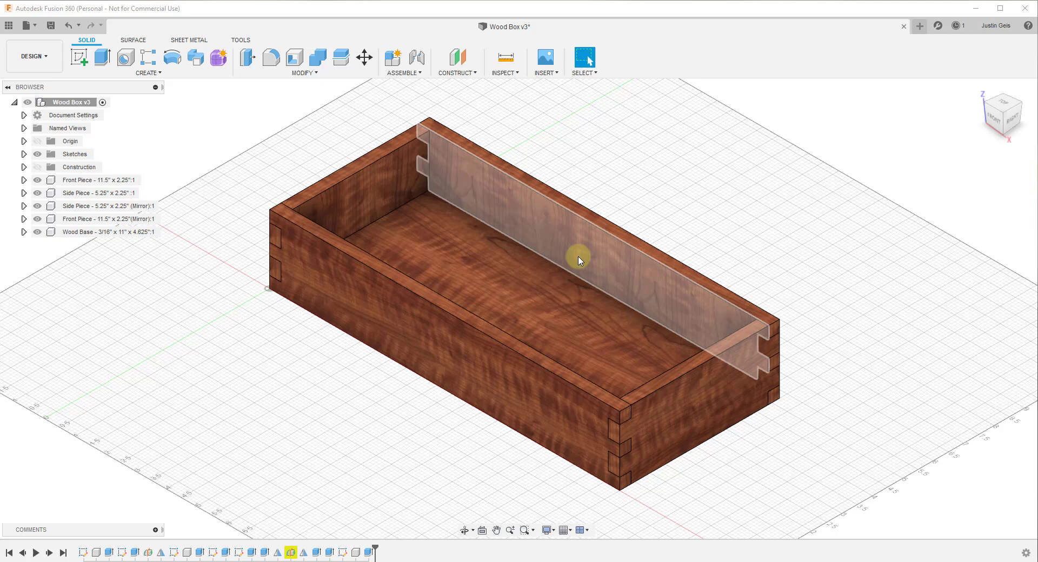
scroll(580, 261, down, 1)
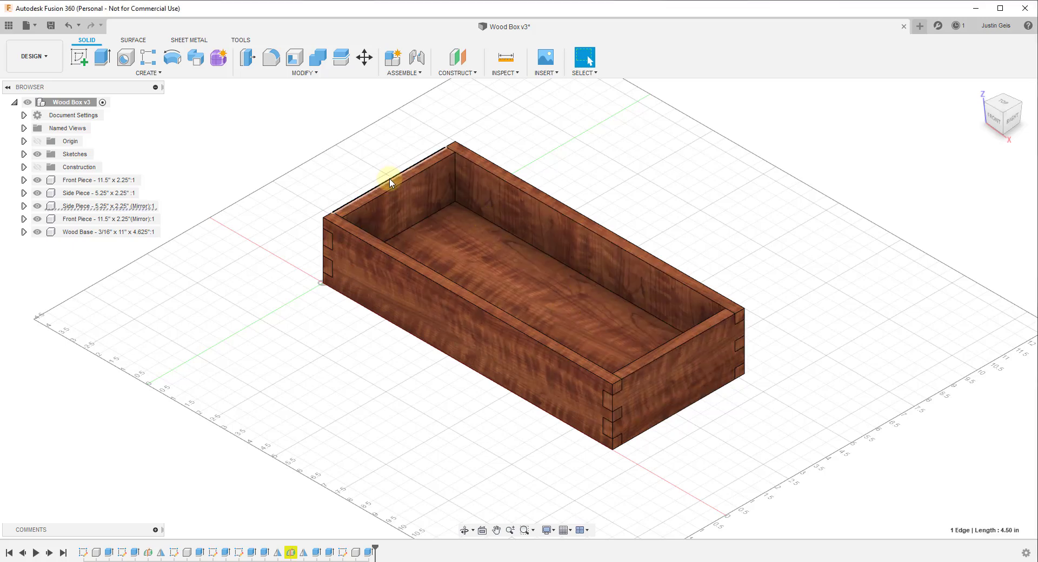
click(405, 188)
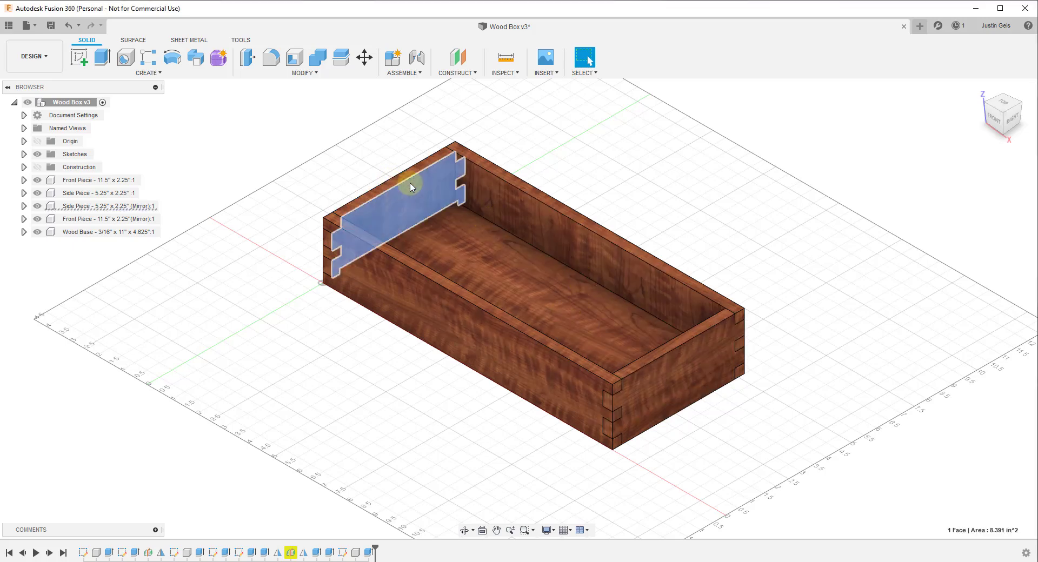
click(367, 60)
mouse_move(425, 198)
mouse_down()
mouse_move(366, 163)
mouse_move(421, 221)
mouse_move(420, 188)
mouse_up()
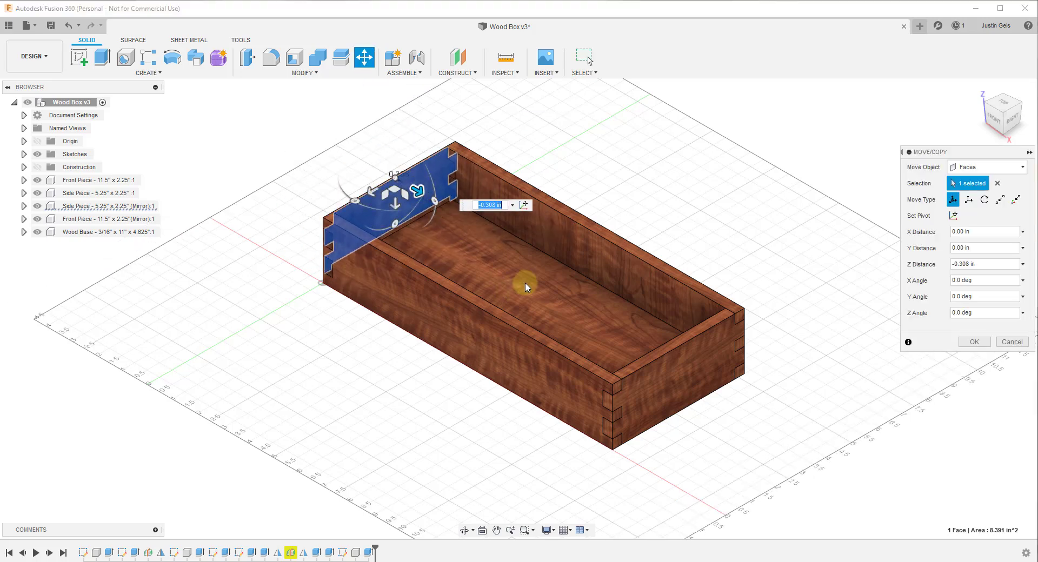
click(1011, 342)
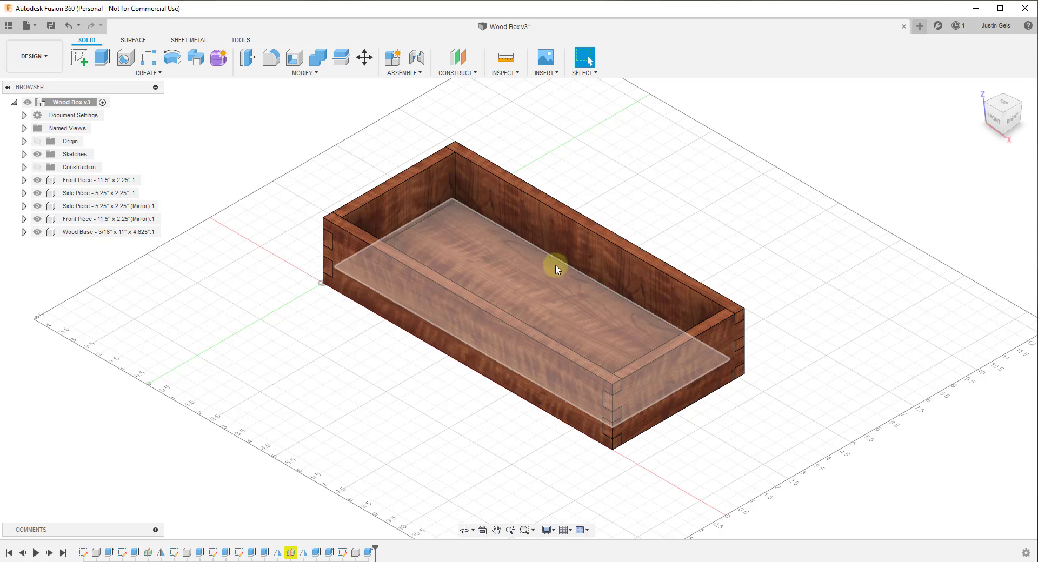
- Switch from the Design workspace to the Animation workspace
click(42, 50)
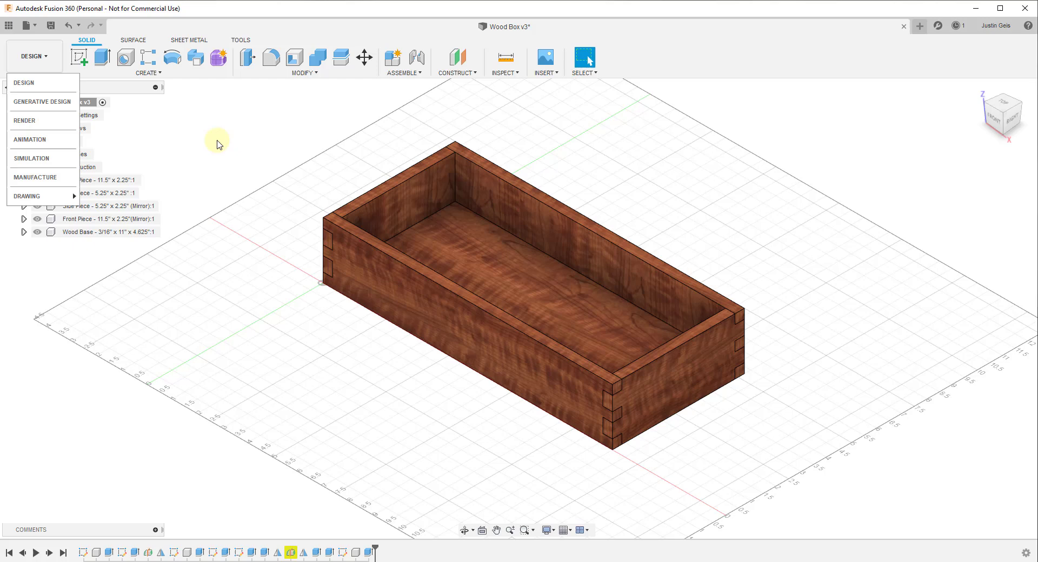
click(219, 144)
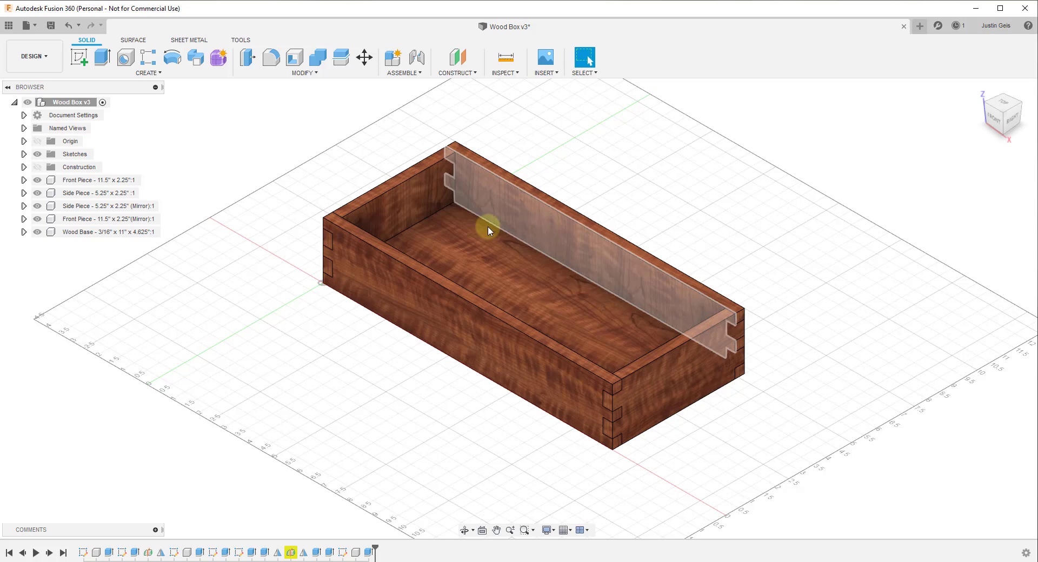
click(23, 64)
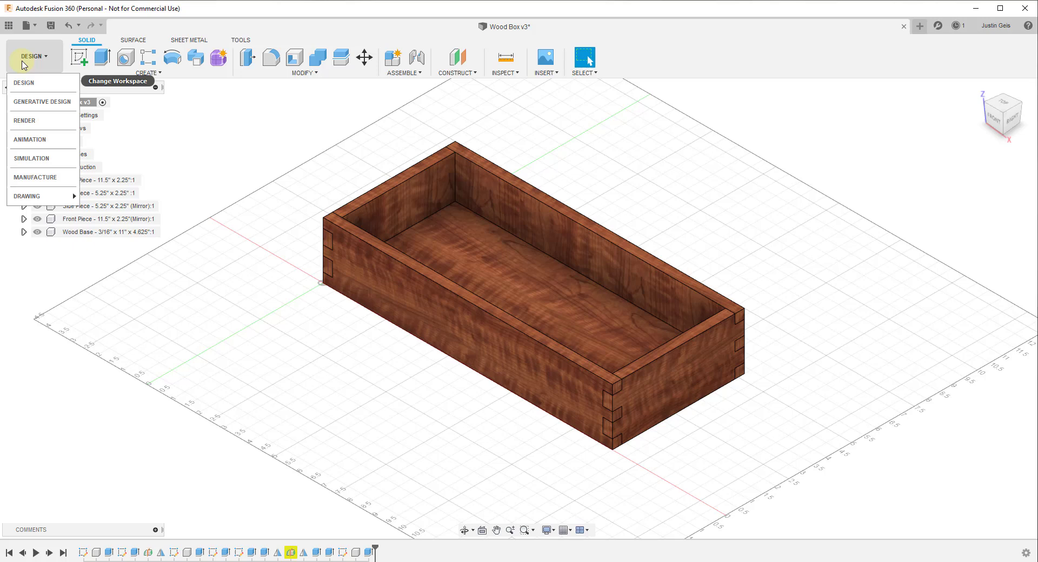
click(31, 140)
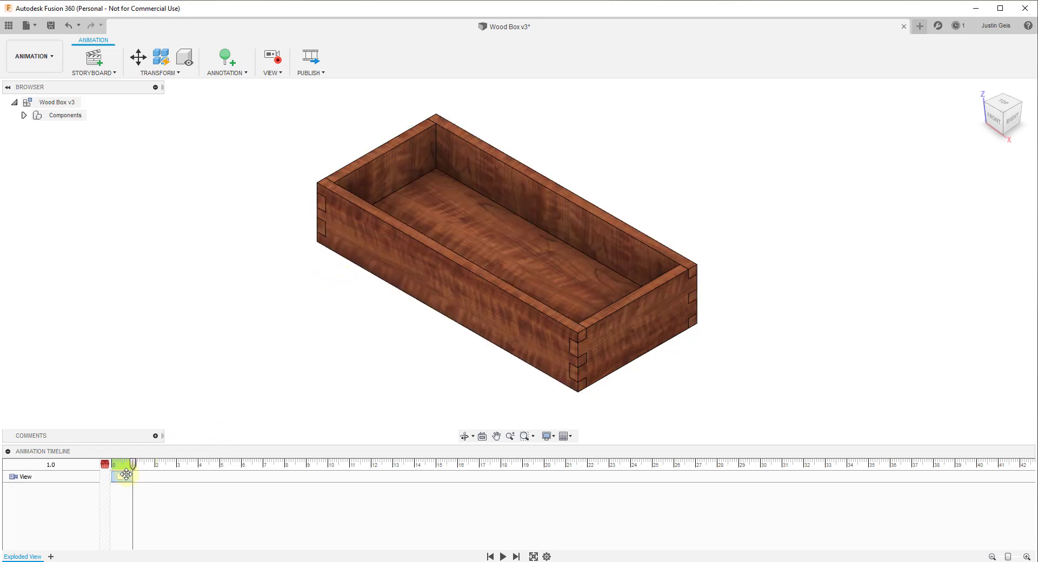
drag(135, 466, 104, 467)
click(534, 555)
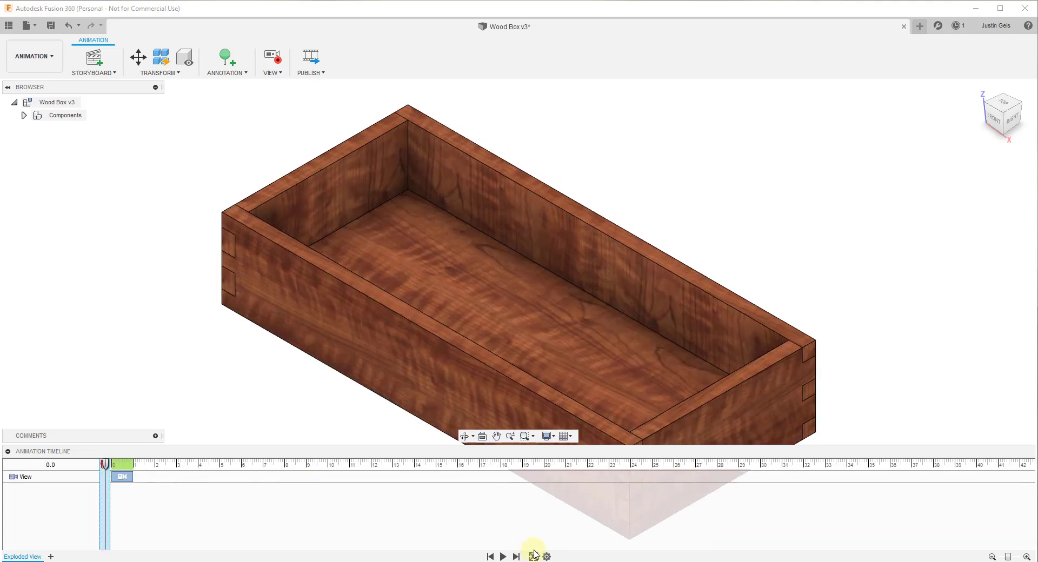
click(503, 557)
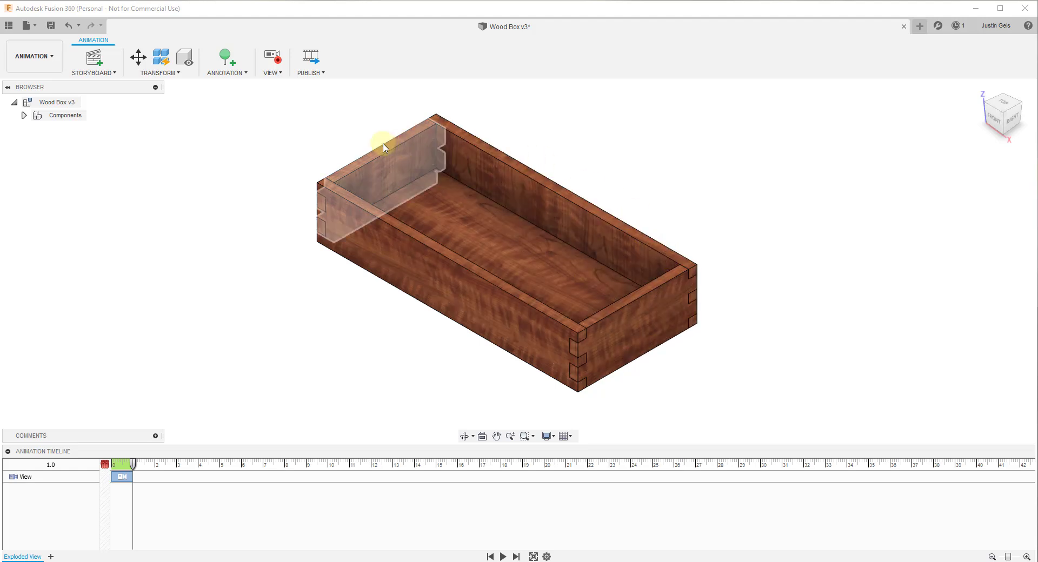
scroll(487, 243, down, 2)
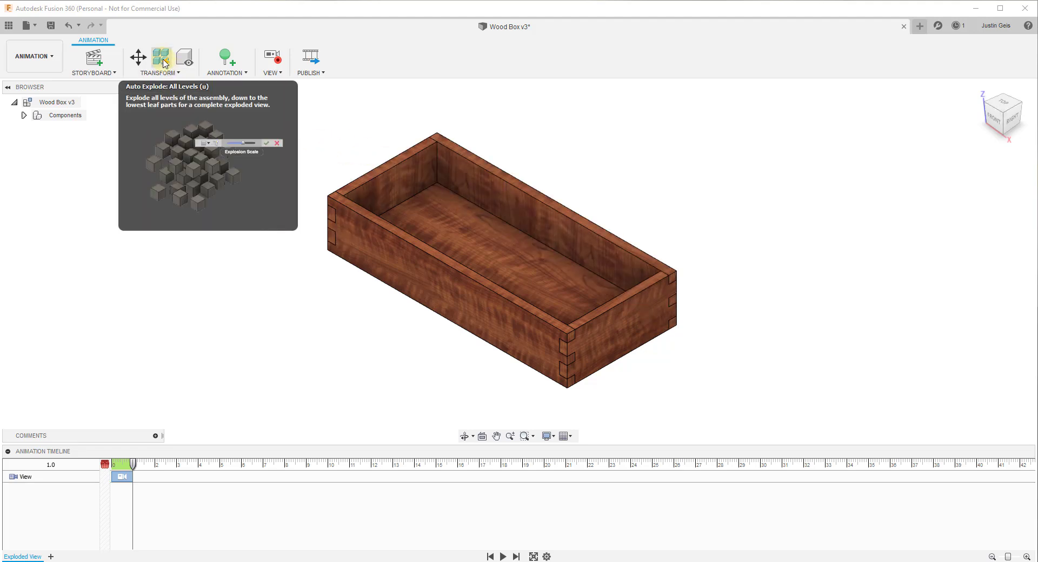
click(164, 61)
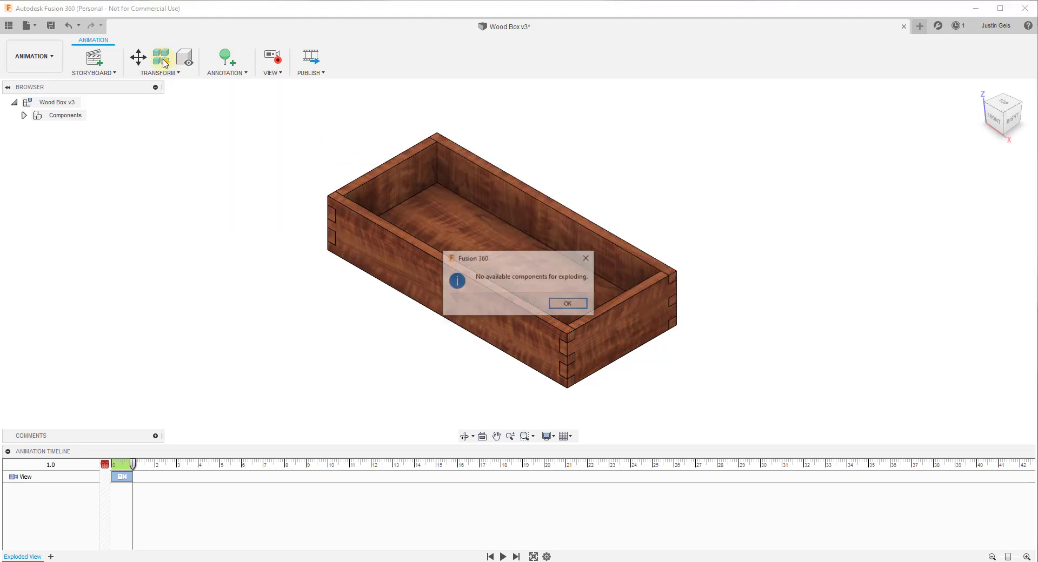
click(570, 303)
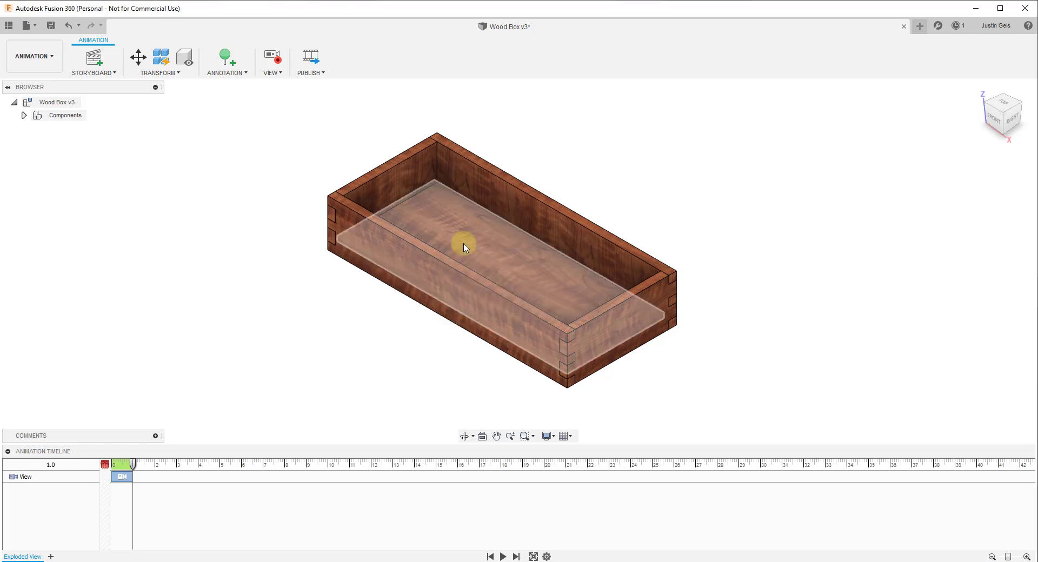
click(49, 115)
click(161, 57)
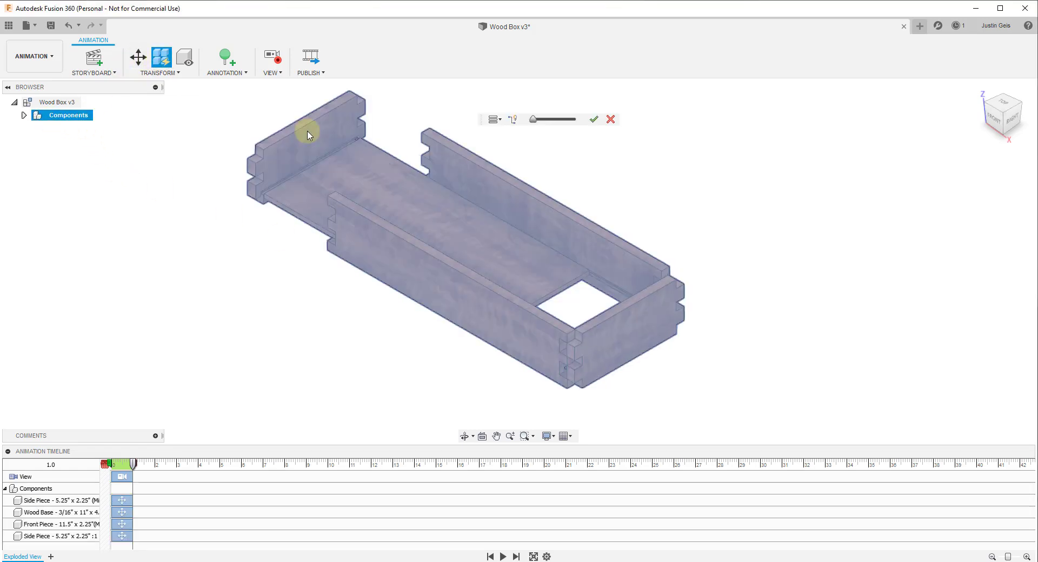
click(387, 325)
scroll(412, 308, down, 2)
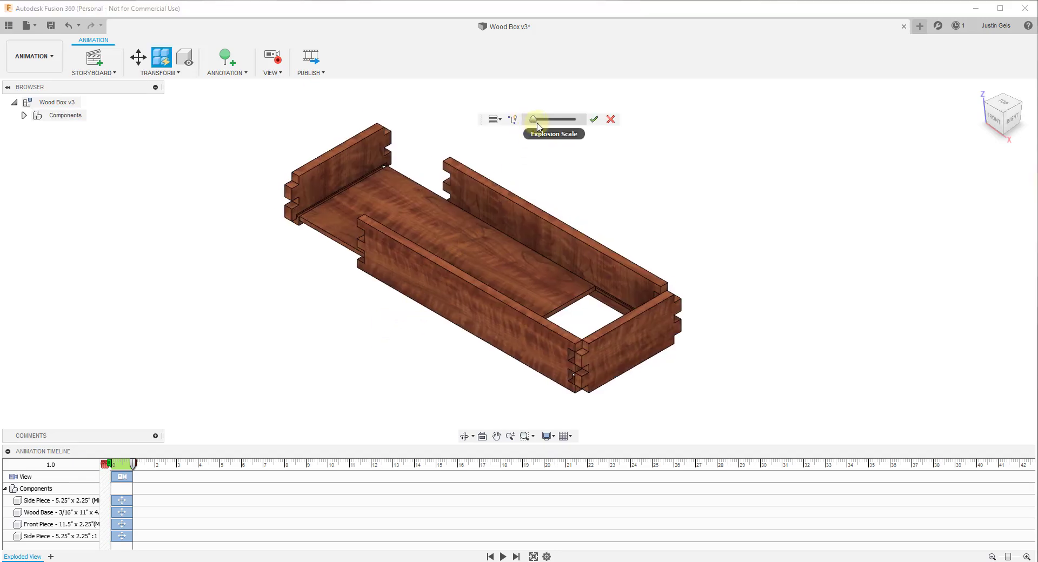
drag(533, 121, 545, 129)
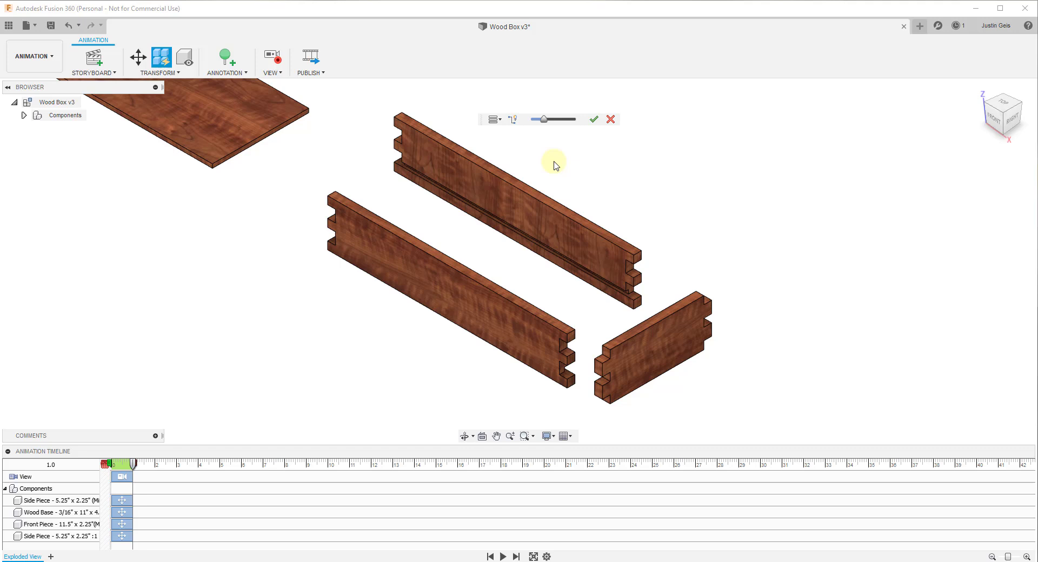
scroll(582, 303, down, 3)
scroll(587, 300, up, 1)
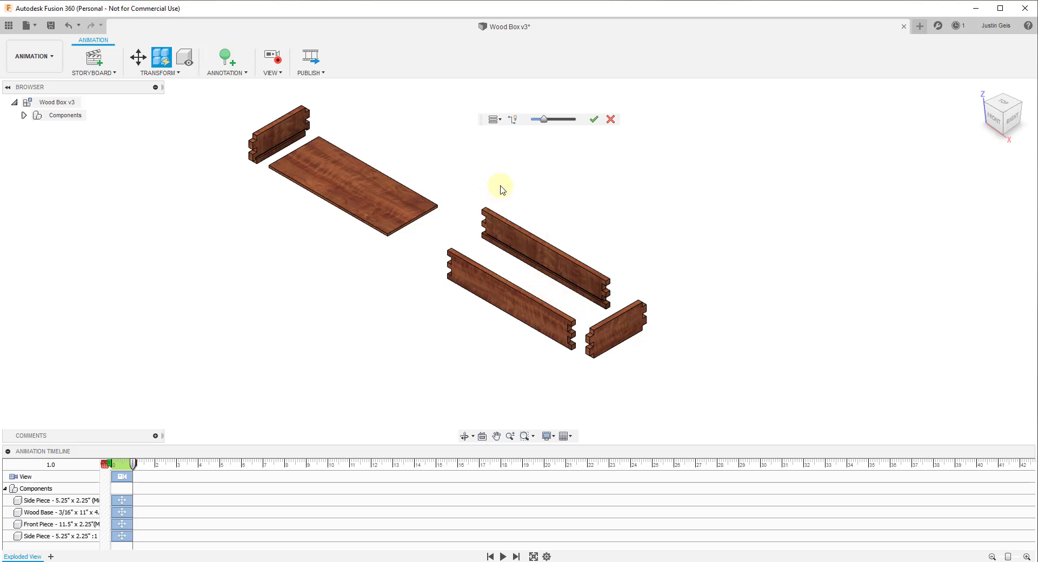
click(611, 120)
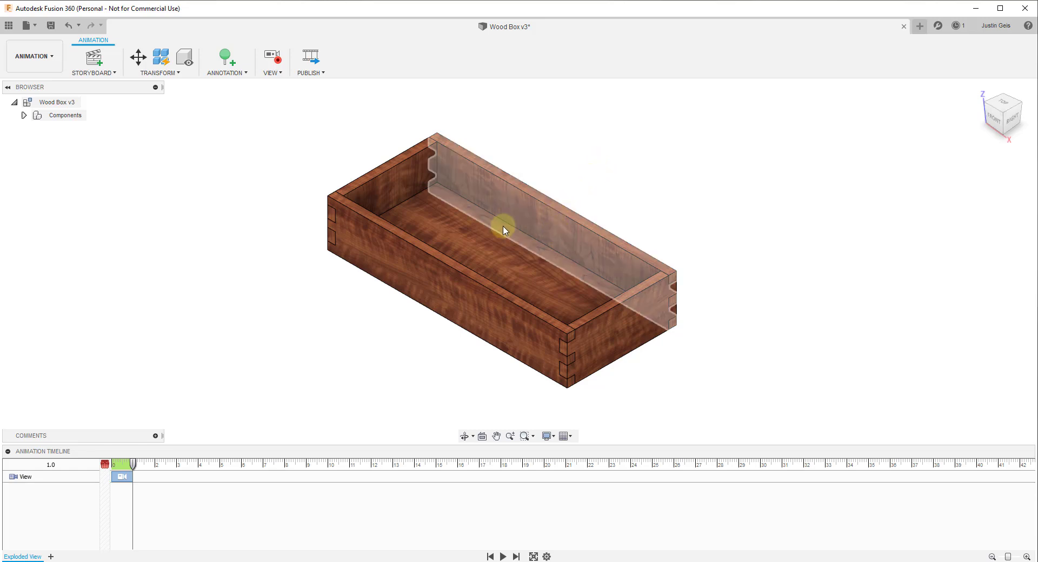
- Pull the left end piece away along X and the back side piece away from the box
click(411, 184)
click(138, 58)
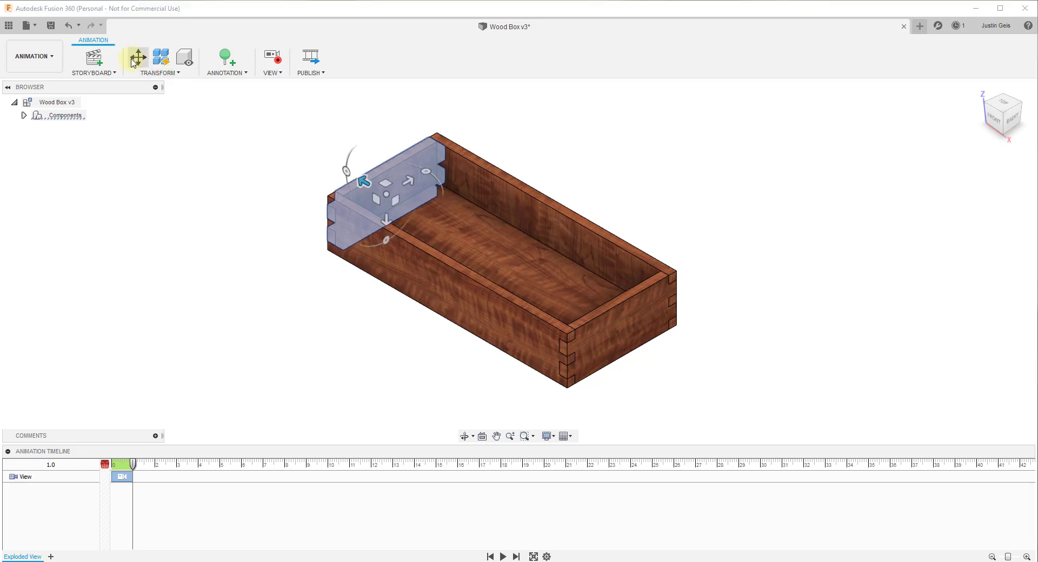
drag(362, 182, 322, 160)
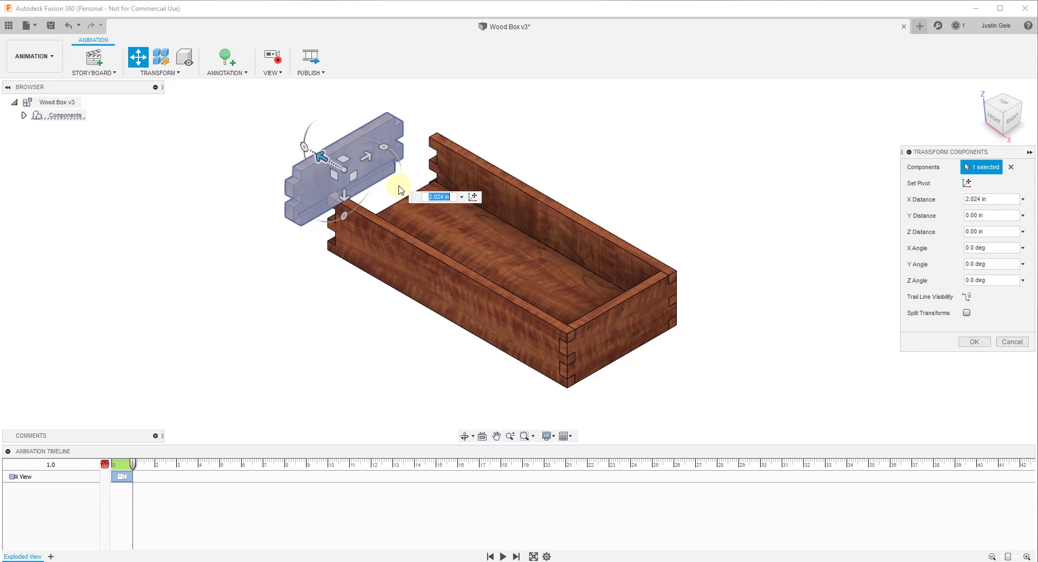
click(542, 247)
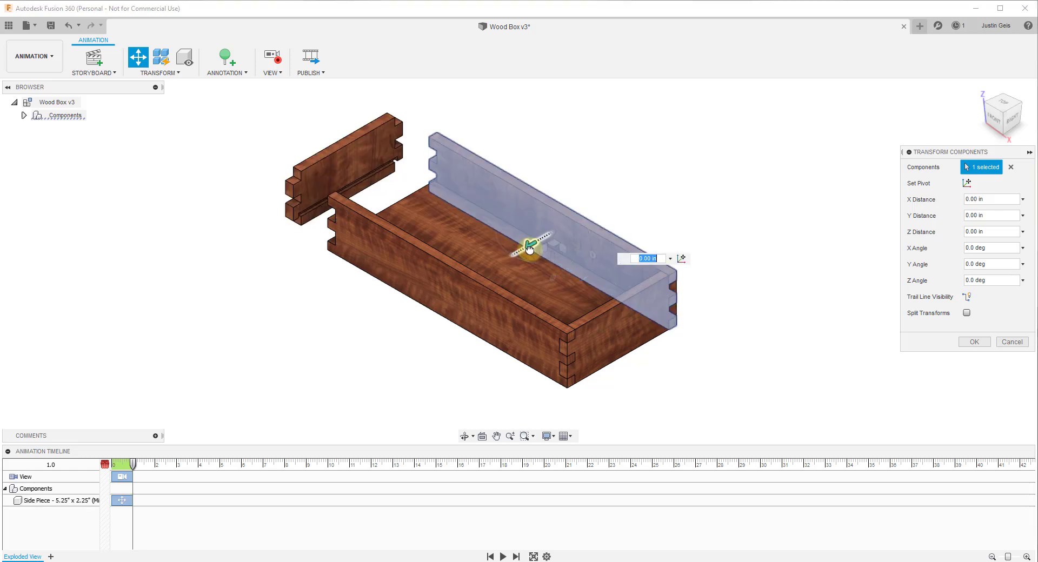
drag(537, 250, 579, 235)
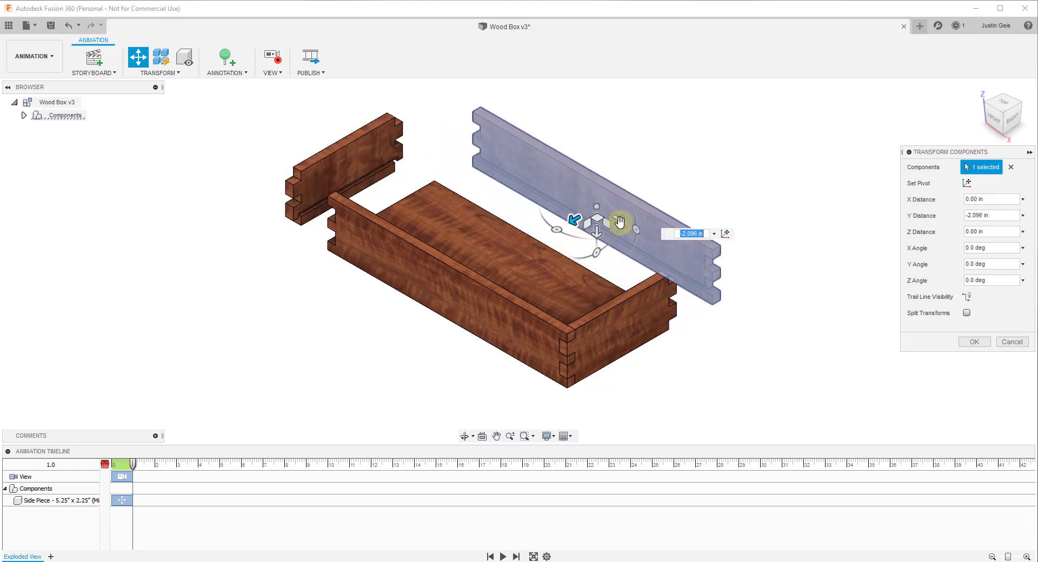
- Pull the front board outward, push the right side board 2.812 in, and preview at 0.40
click(493, 310)
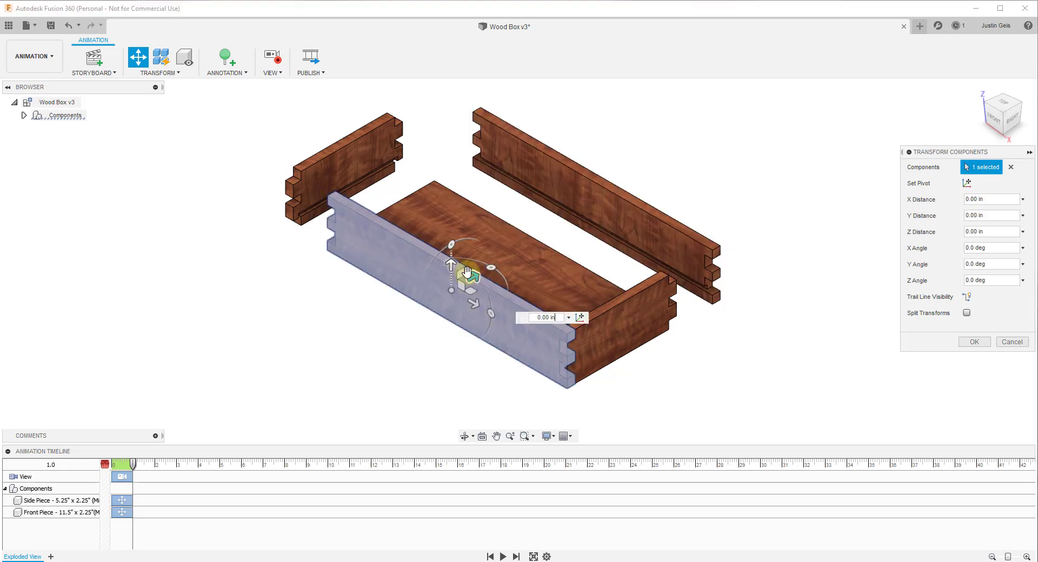
drag(474, 273, 424, 304)
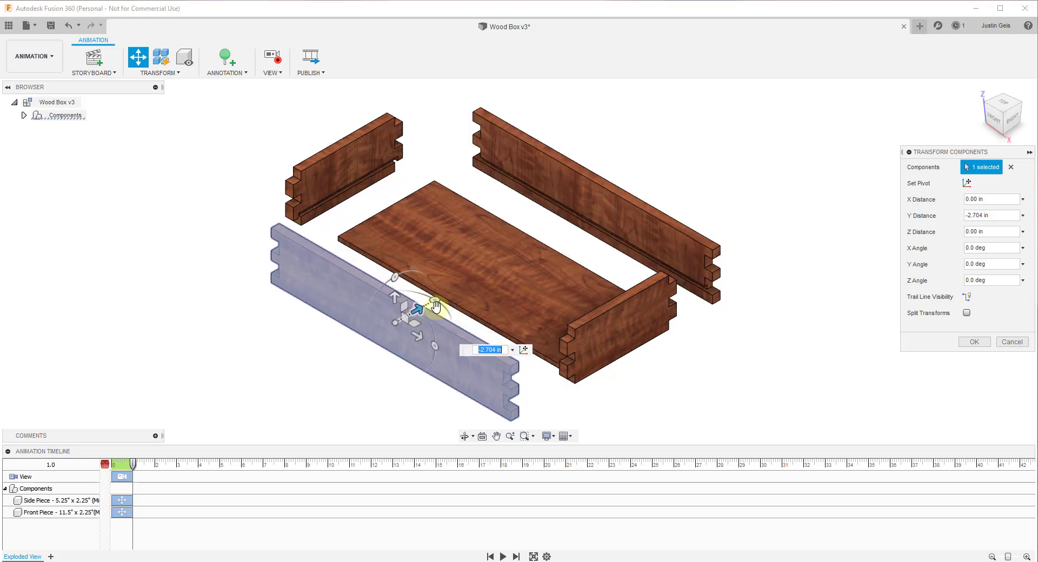
click(609, 324)
drag(628, 333, 688, 365)
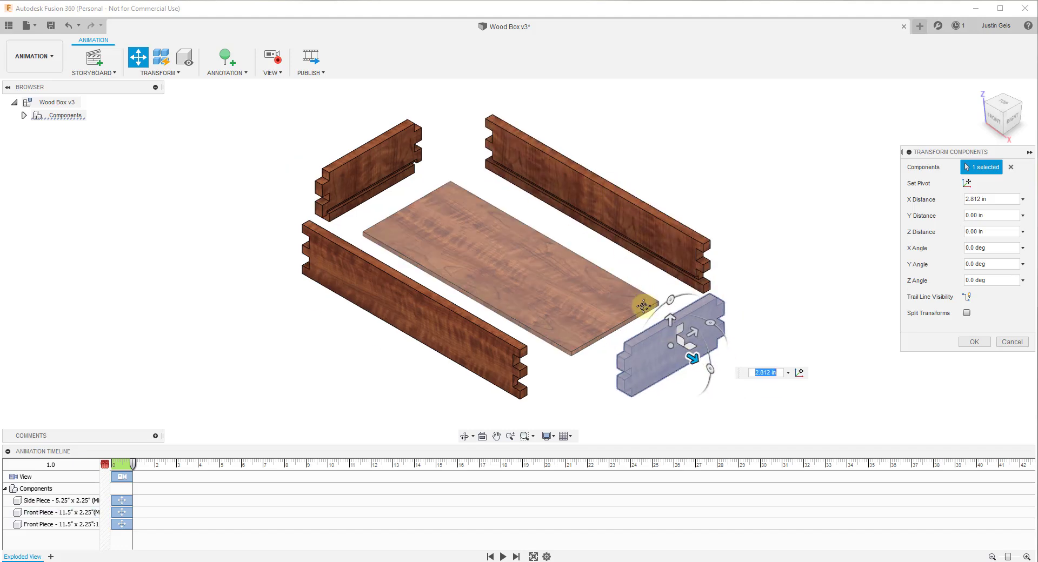
middle_drag(642, 301, 631, 291)
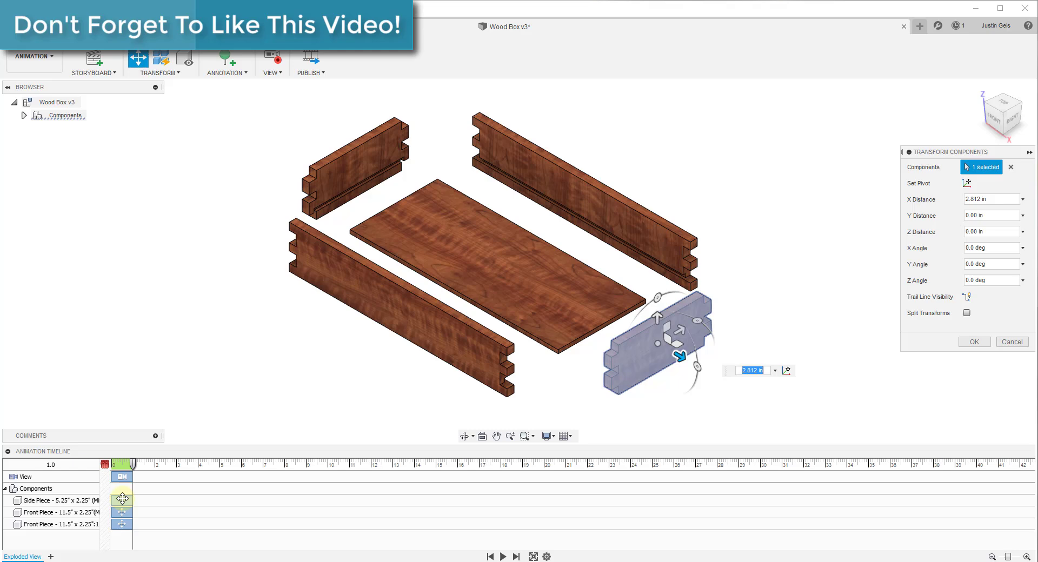
click(131, 467)
drag(132, 467, 115, 473)
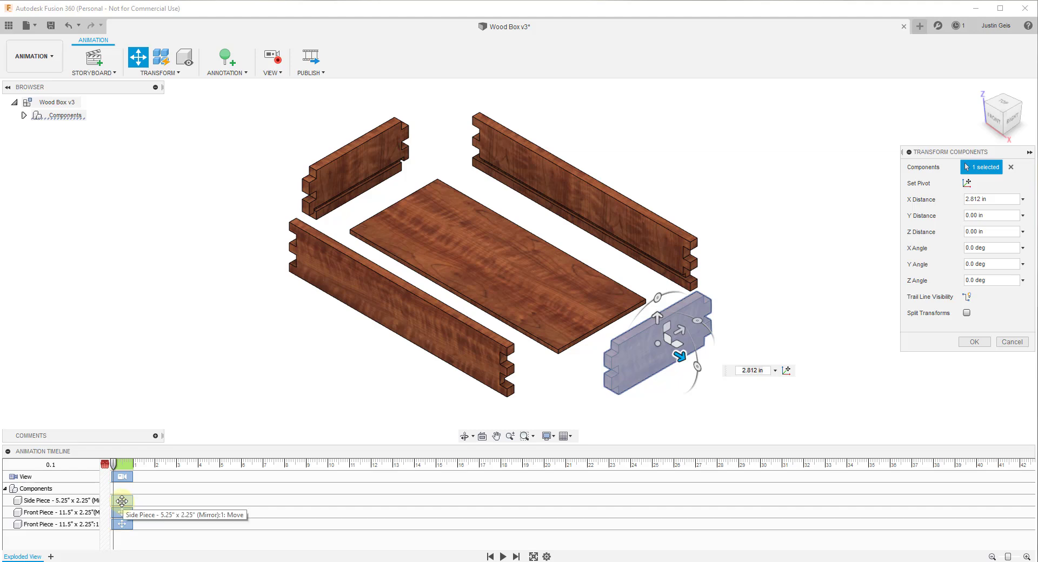
- Finish the side piece transform, delete its move action, scrub the preview, then undo the deletion
click(122, 501)
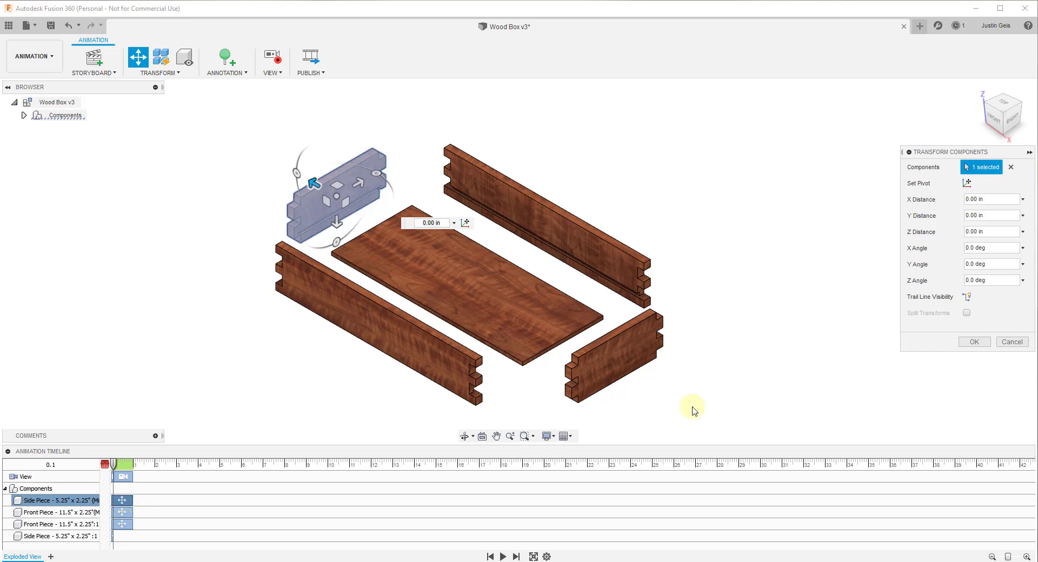
click(973, 342)
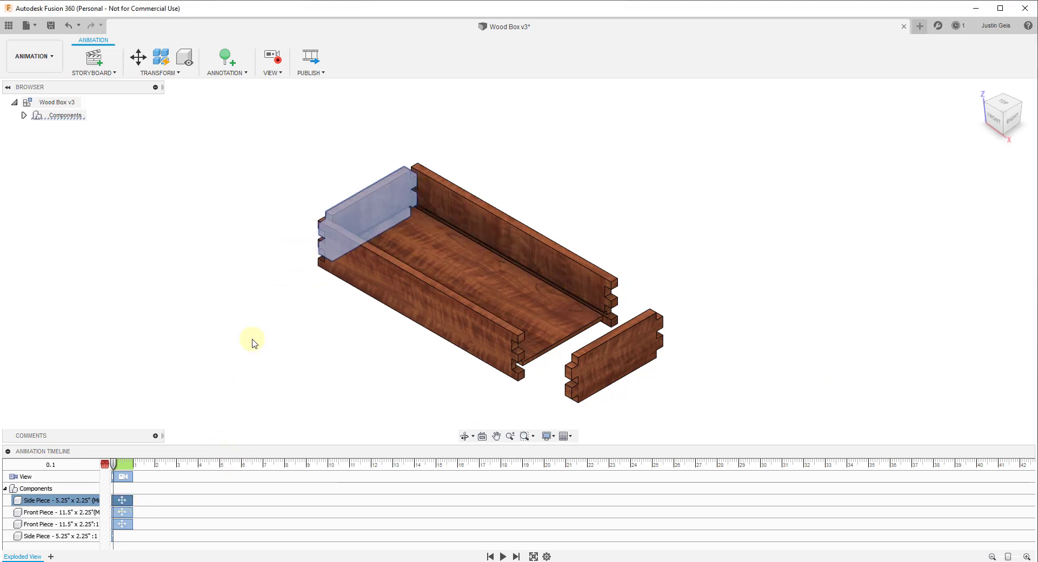
right_click(124, 498)
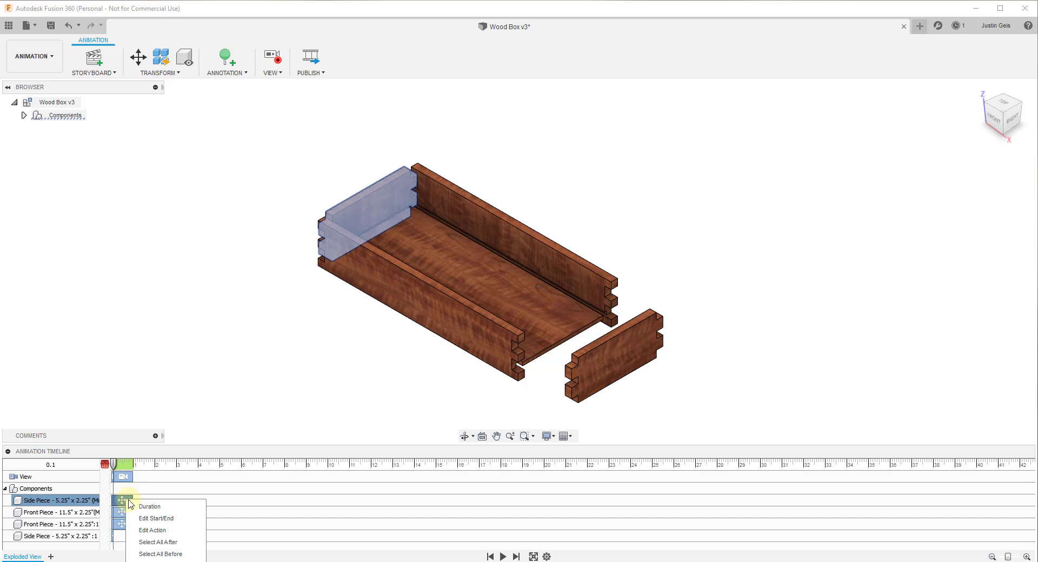
click(163, 554)
drag(114, 463, 128, 464)
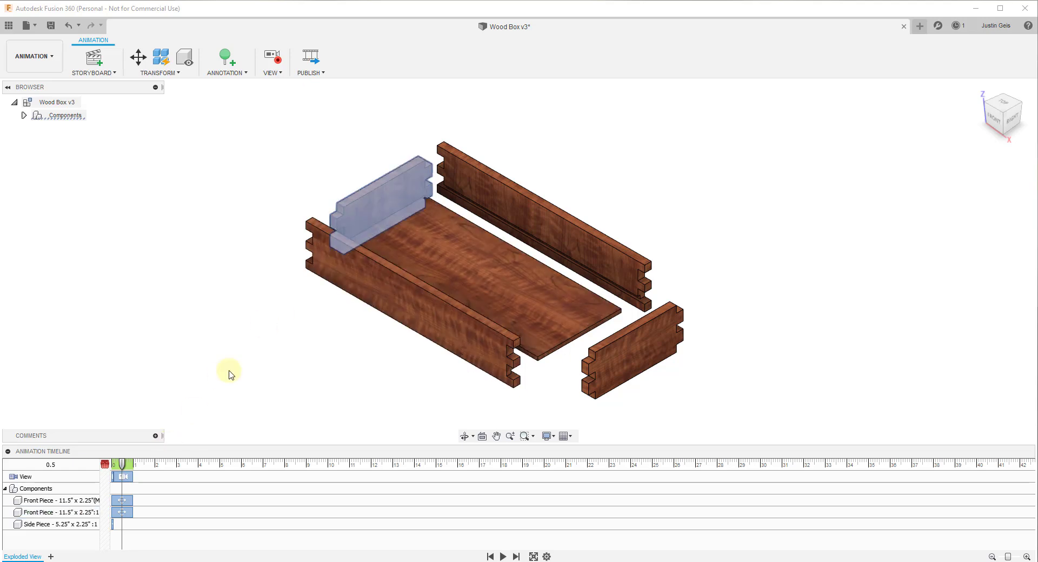
key(ctrl+z)
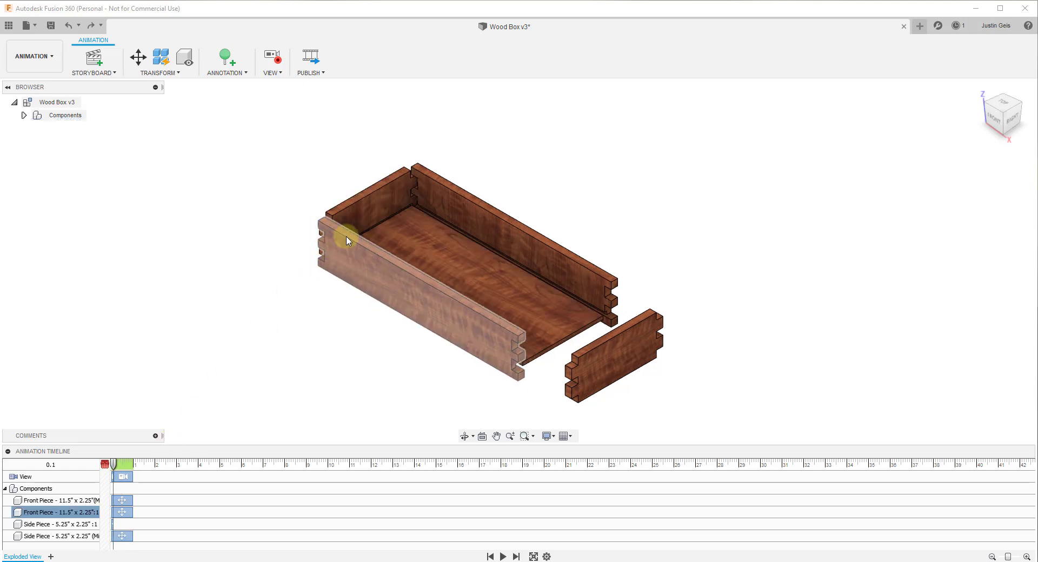
- Scrub the animation from assembled to fully exploded and rename the storyboard 'Exploded View'
drag(114, 468, 106, 468)
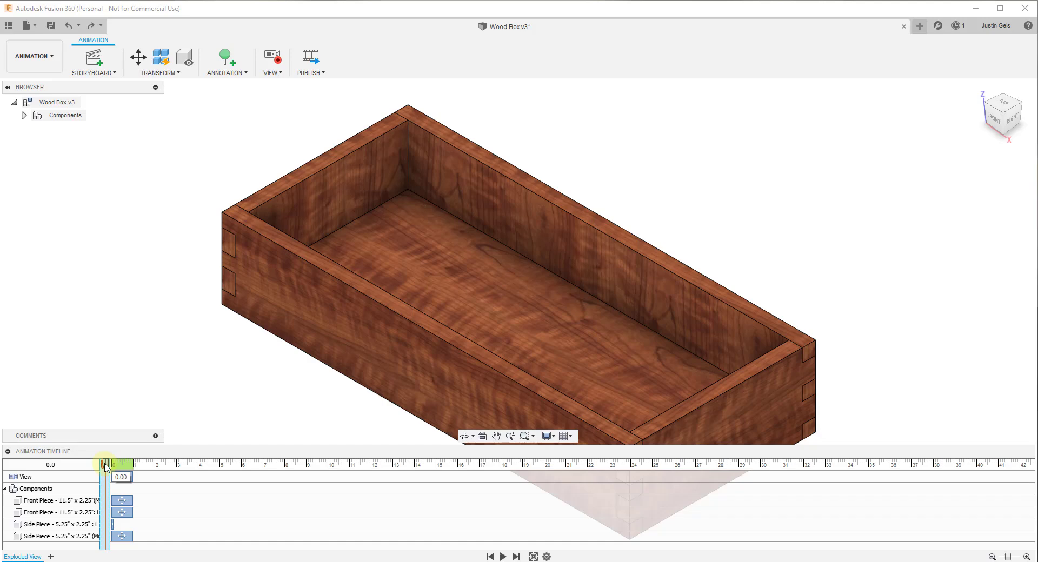
drag(112, 468, 132, 472)
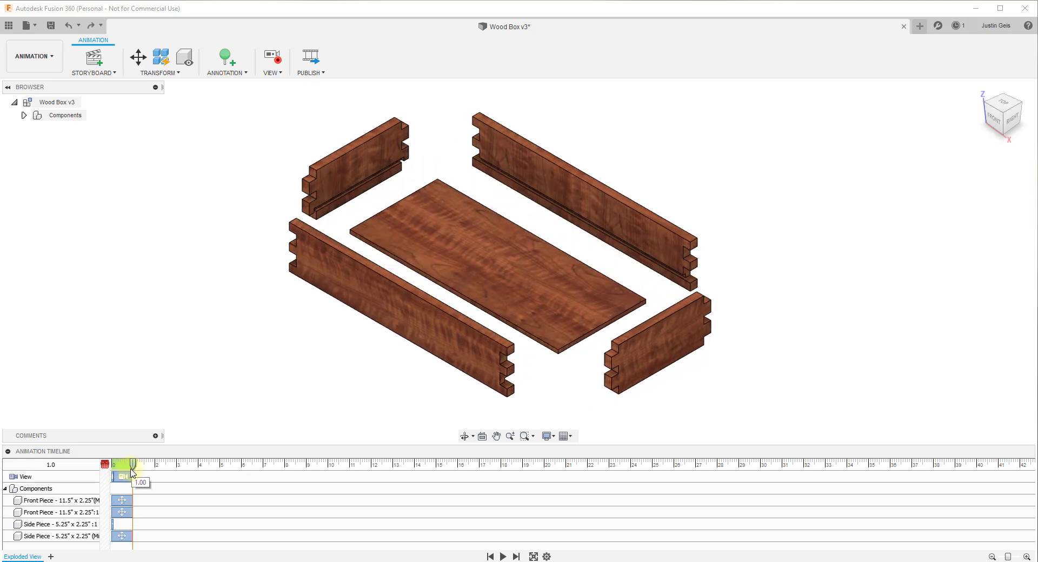
double_click(24, 557)
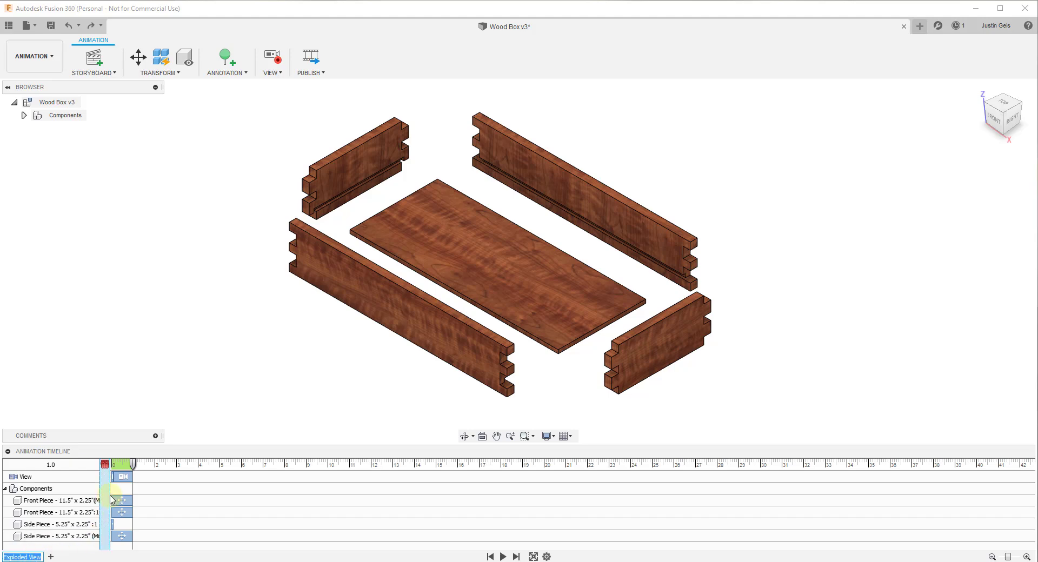
text(Exploded)
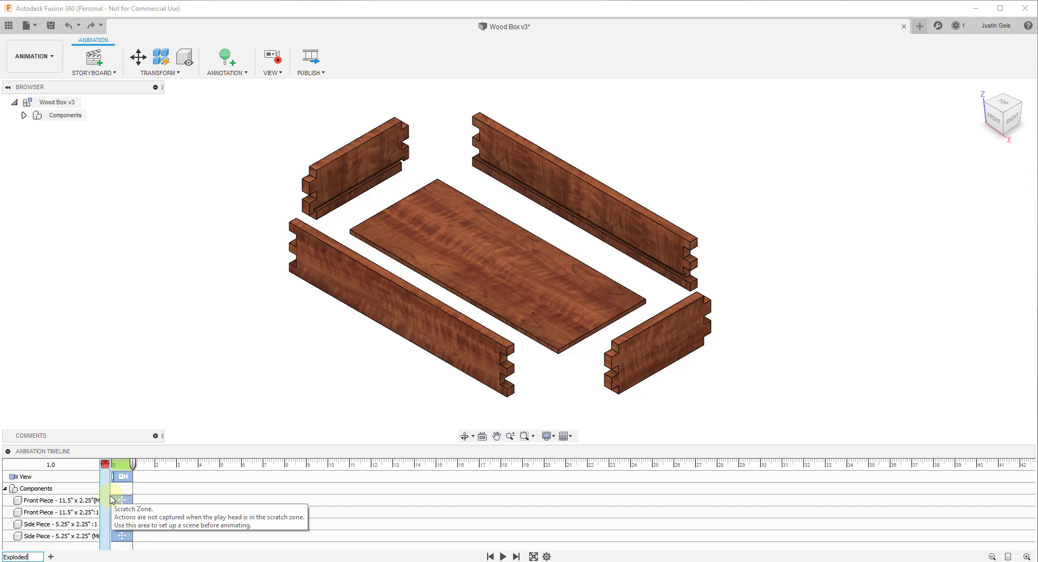
text( View)
key(Return)
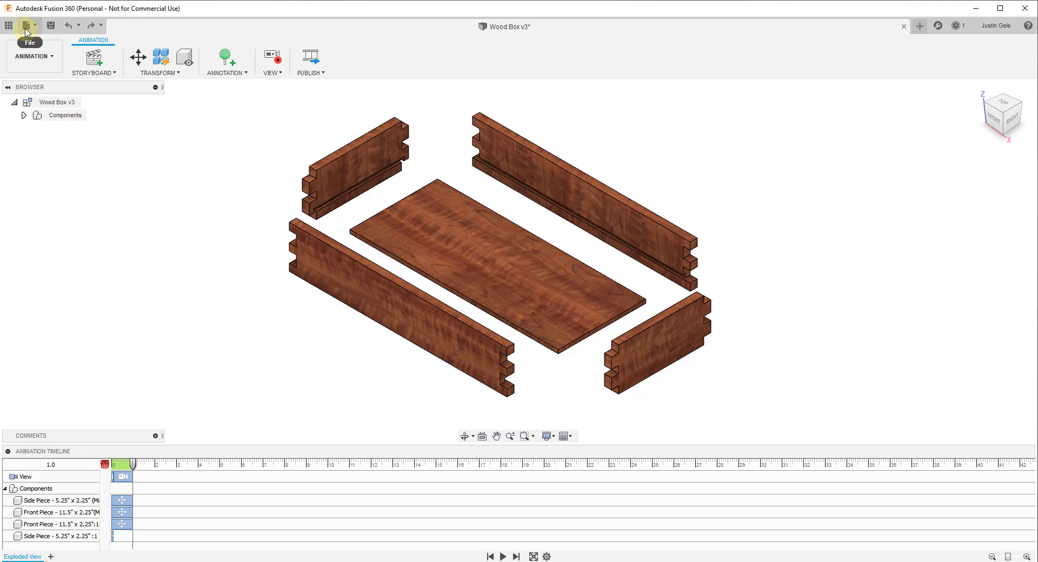
- Save the Wood Box design as a new version with the default description
click(29, 60)
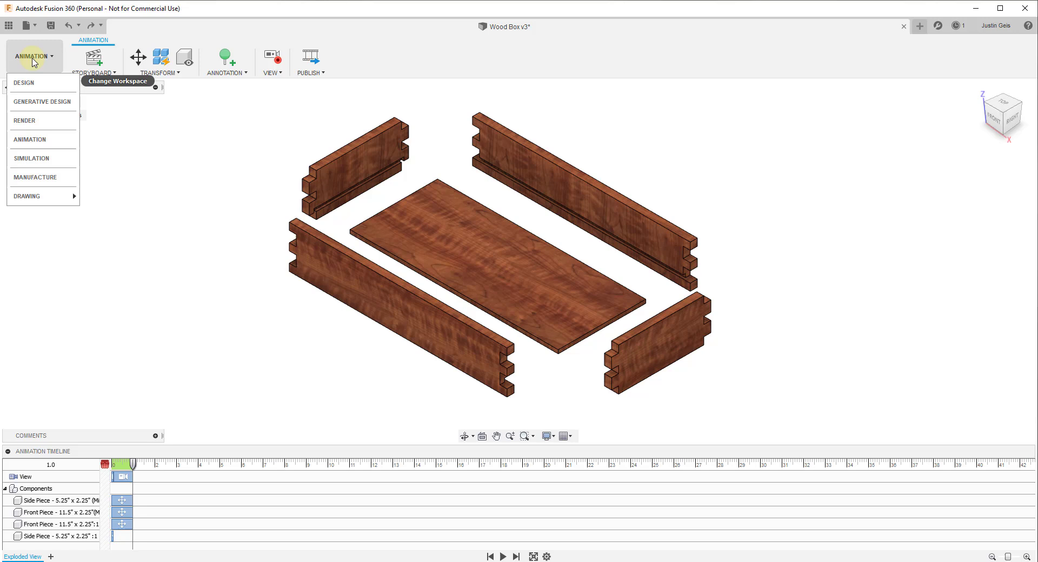
mouse_move(40, 201)
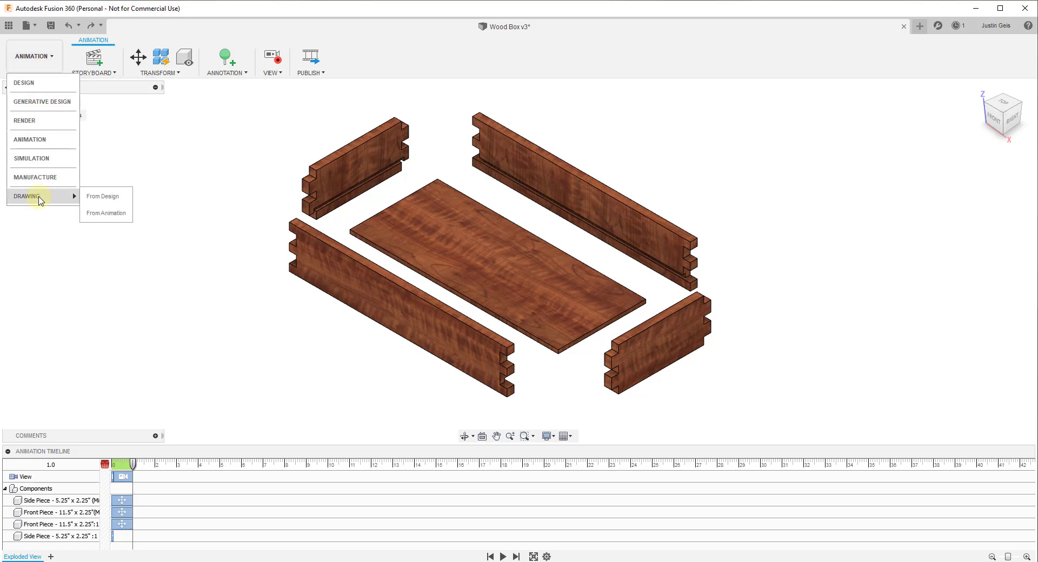
click(286, 127)
click(51, 27)
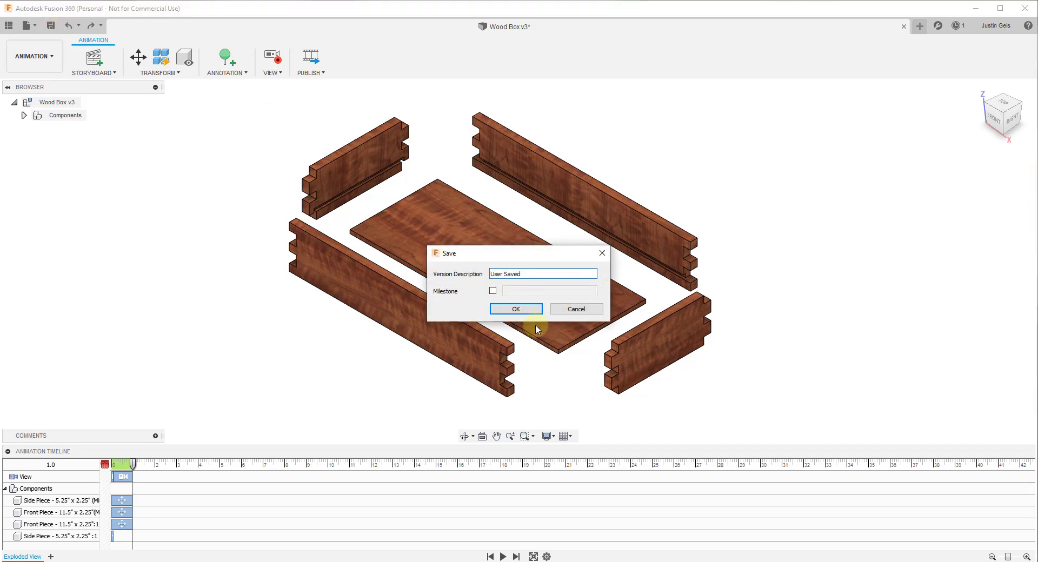
click(528, 307)
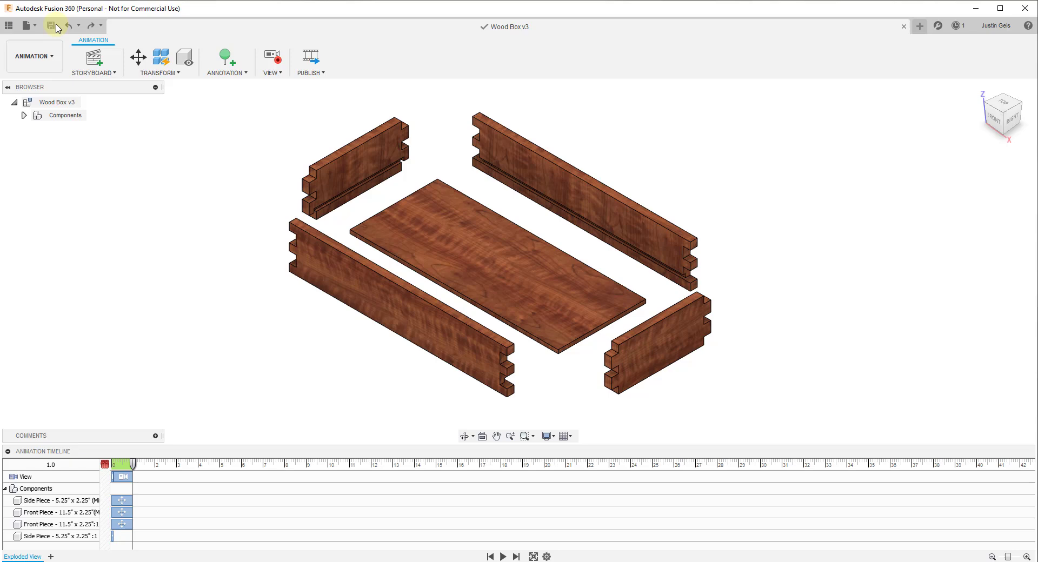
click(26, 24)
- Open Wood Box Drawing and update its out-of-date views to Wood Box v4
click(22, 88)
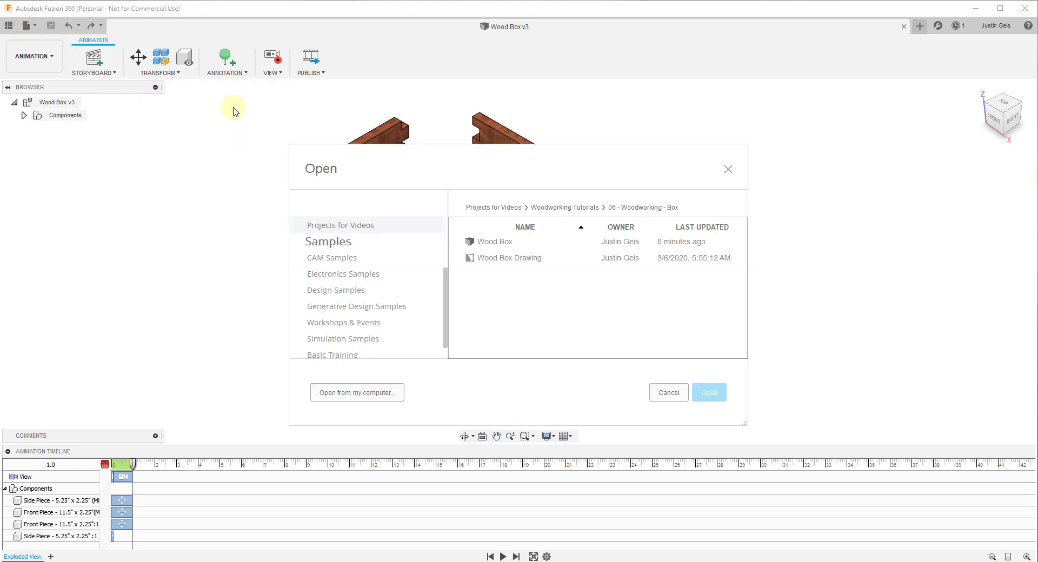
double_click(502, 258)
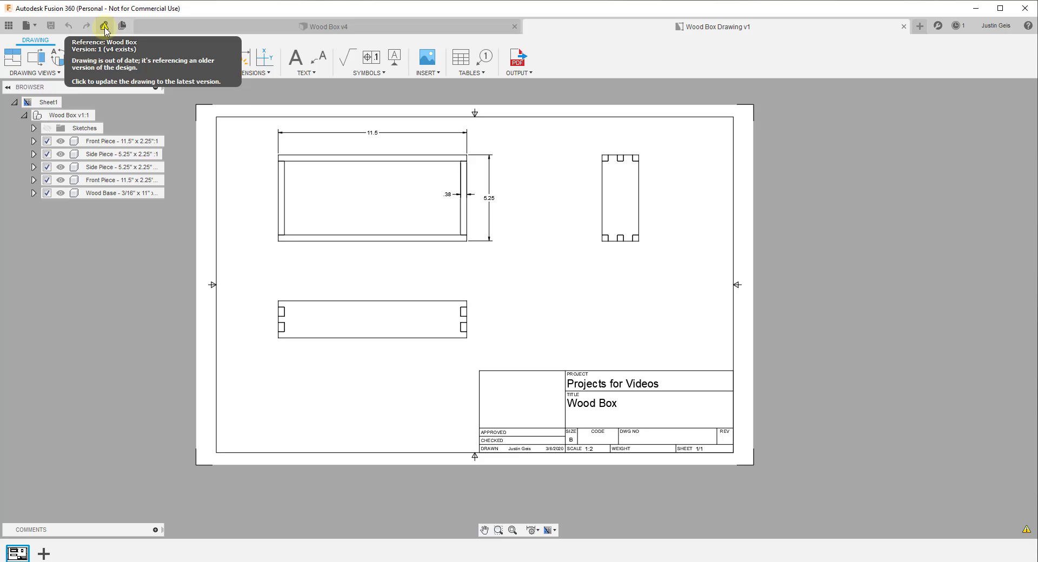
click(104, 27)
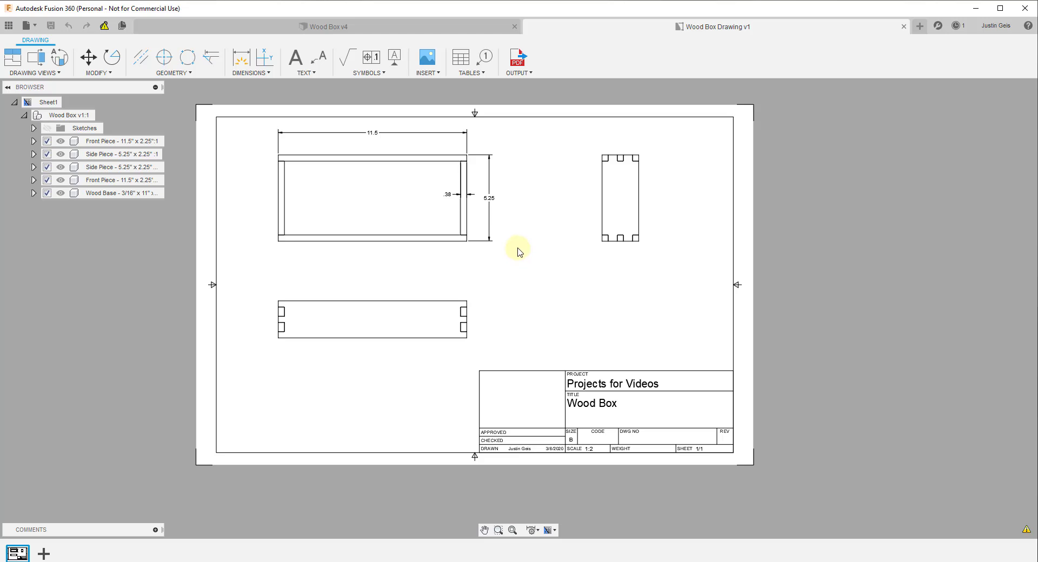
click(105, 29)
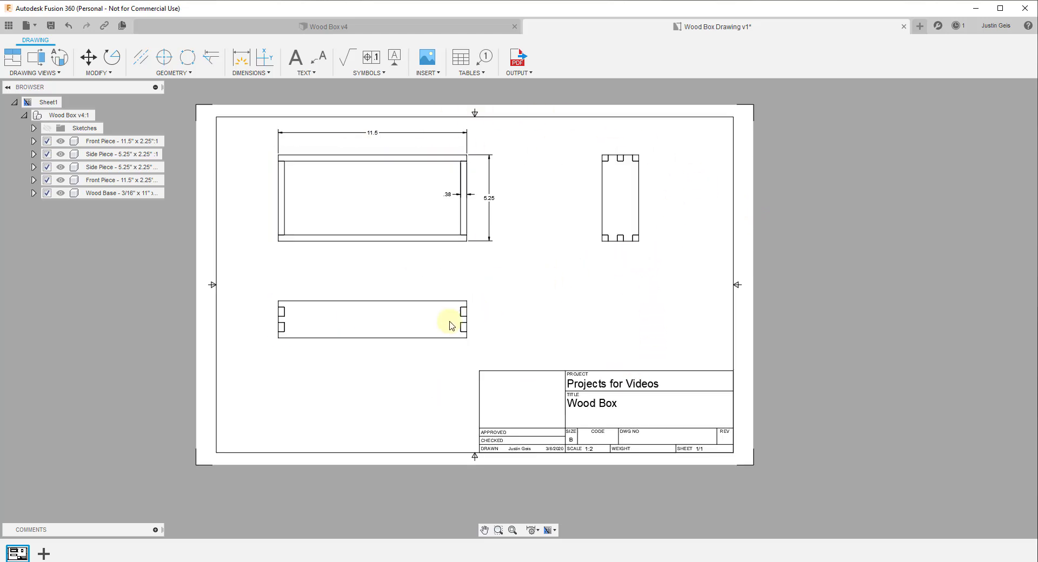
- Add a second blank sheet, Sheet 2 of 2, to the Wood Box Drawing
click(43, 553)
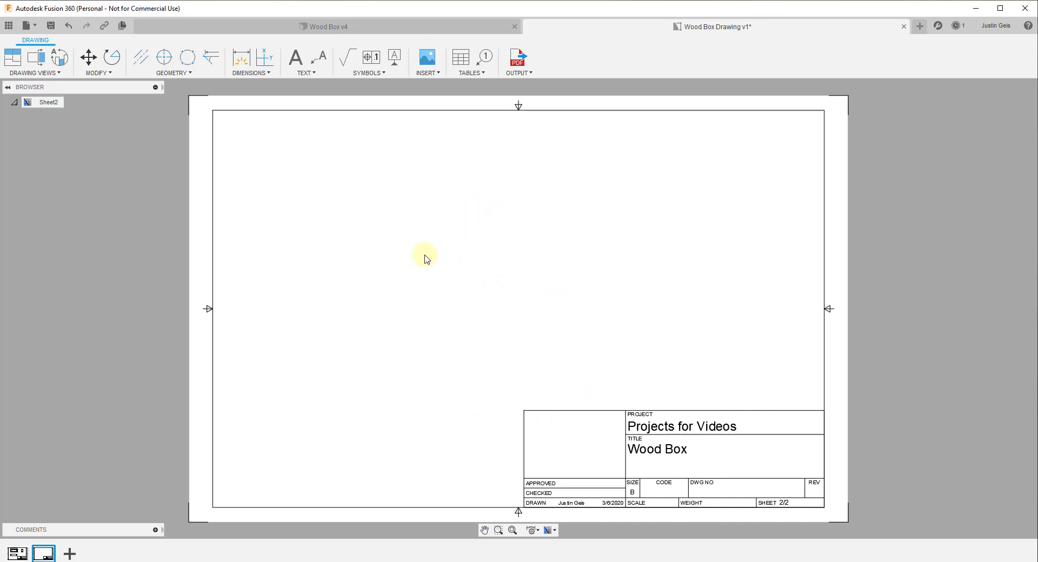
click(32, 74)
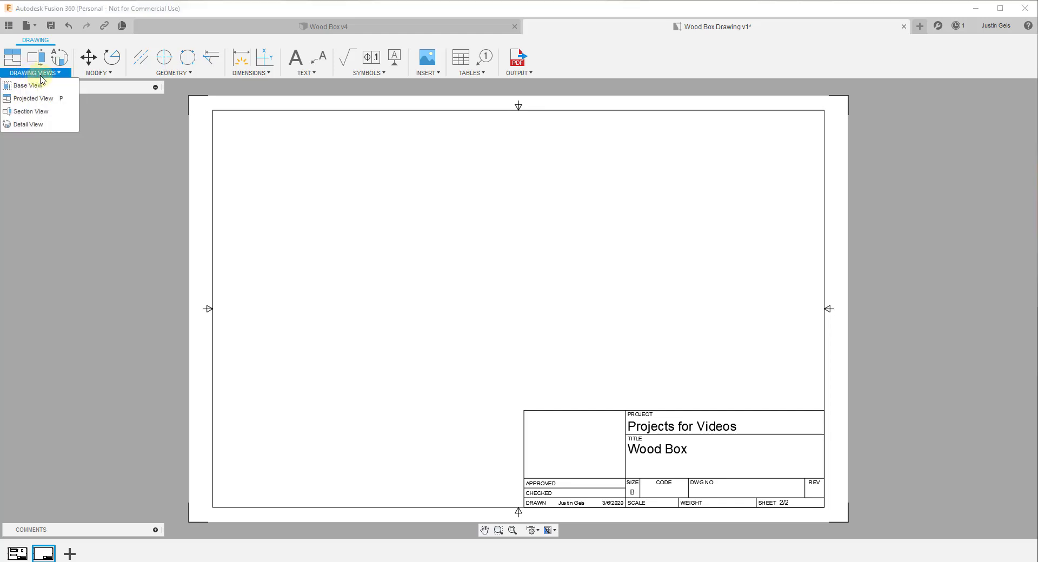
- Start a base view on sheet 2 and set its representation to Exploded View
right_click(443, 220)
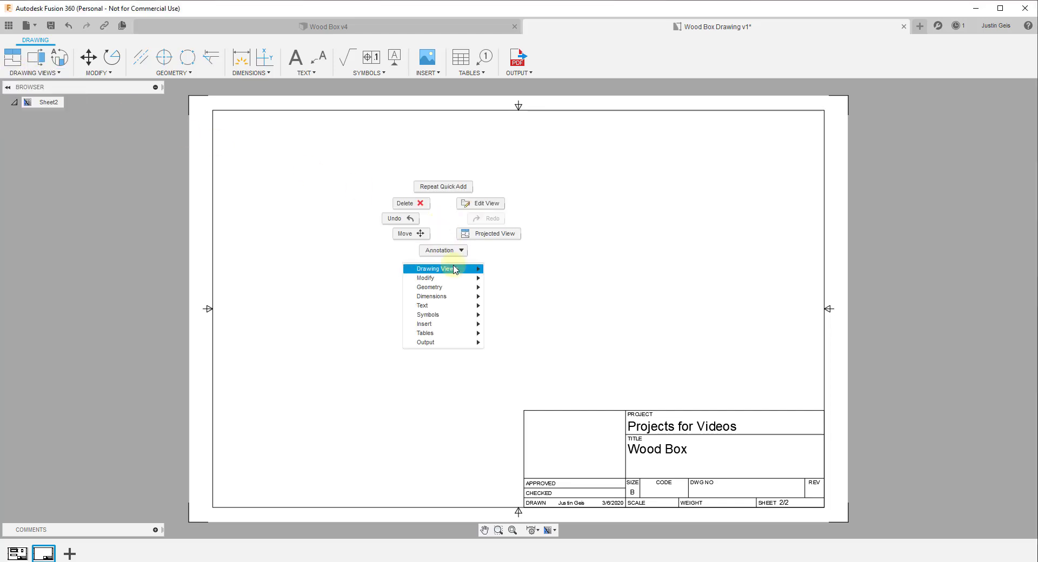
mouse_move(454, 269)
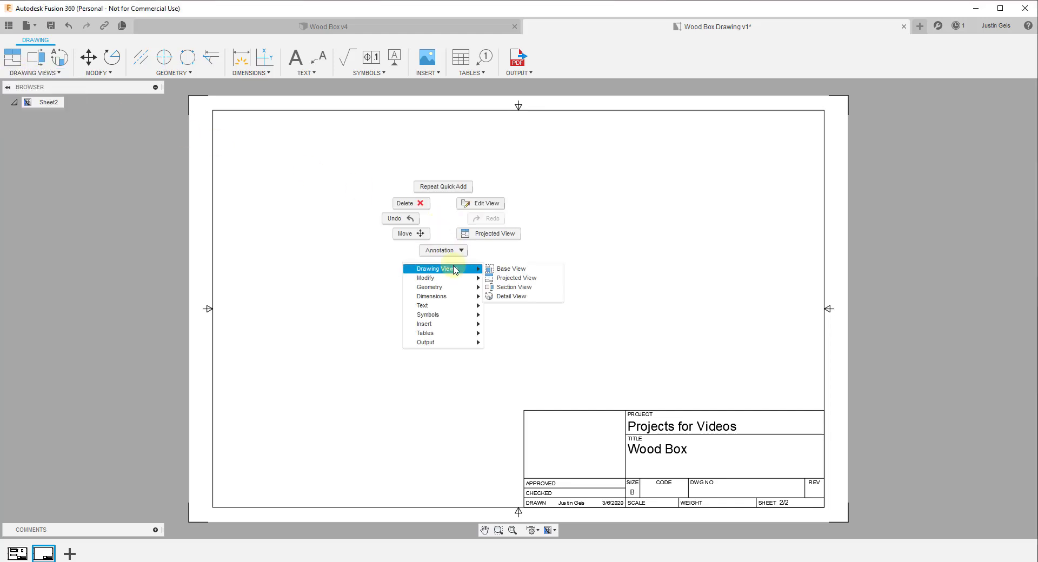
click(512, 269)
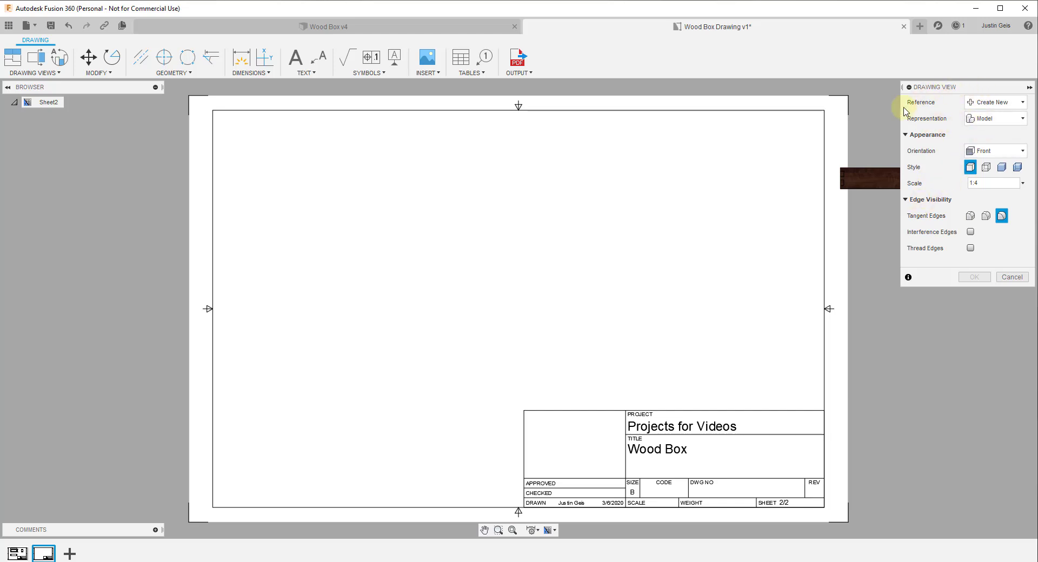
click(976, 120)
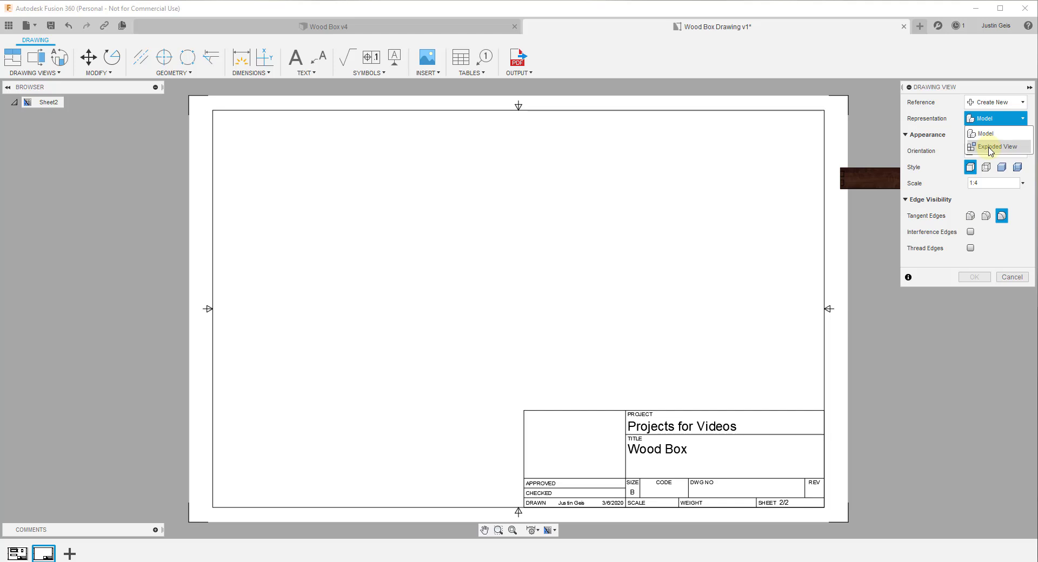
click(990, 147)
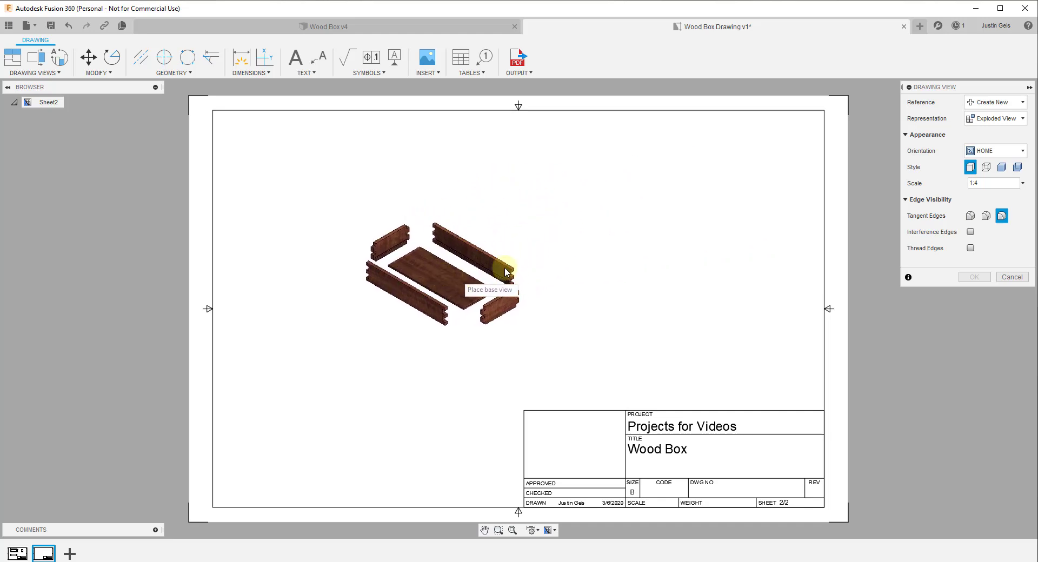
click(995, 118)
click(987, 133)
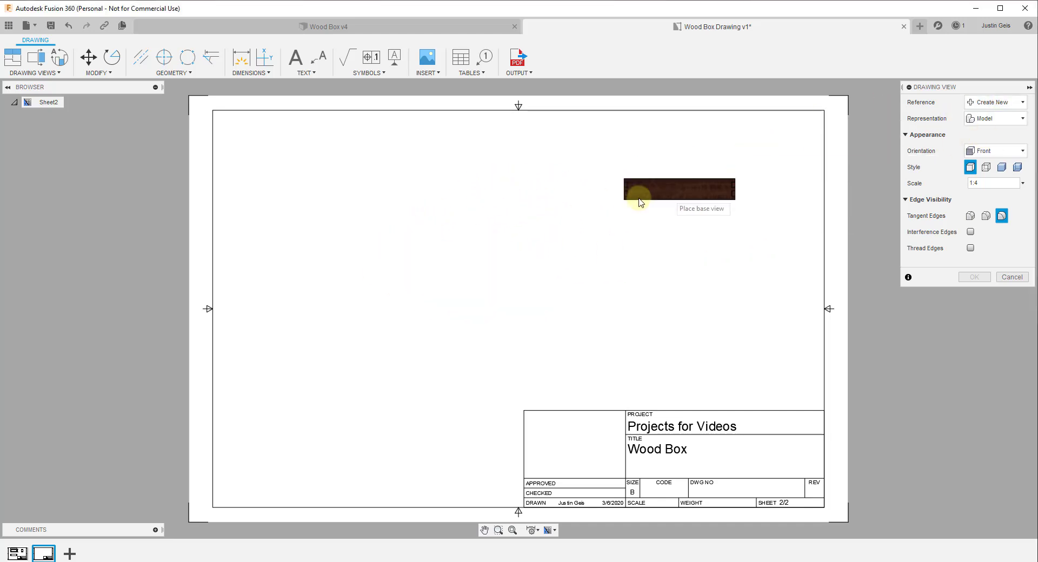
click(983, 120)
click(993, 146)
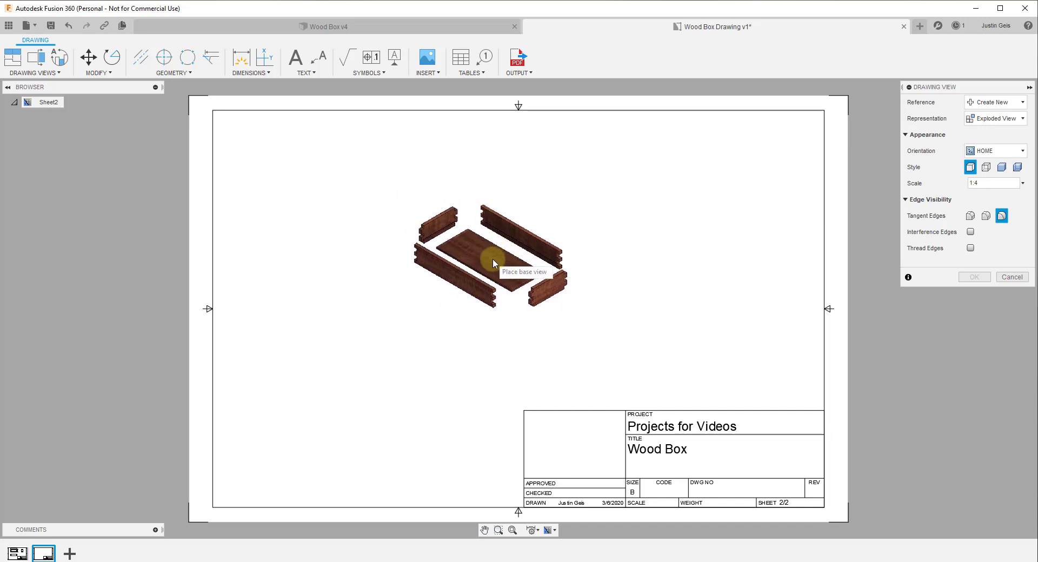
- Place the exploded base view near the sheet centre at 1:2 scale and confirm
click(495, 262)
click(1022, 184)
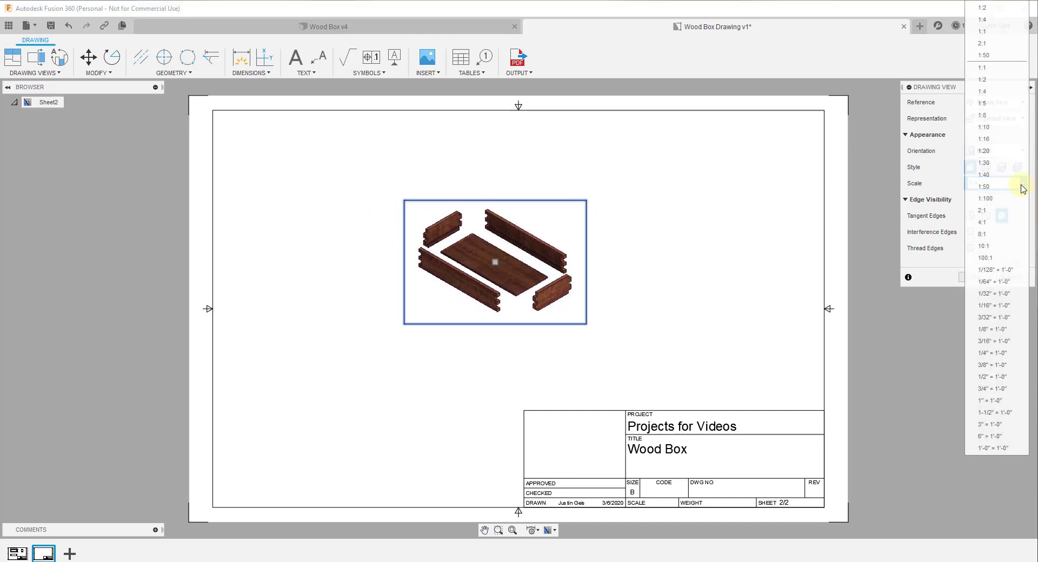
click(979, 70)
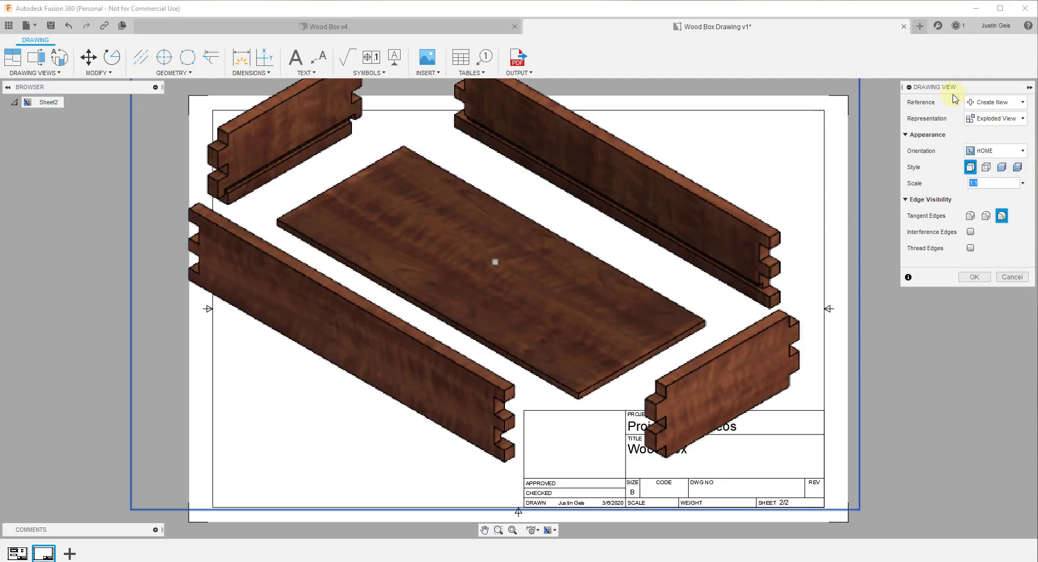
click(1023, 184)
click(979, 82)
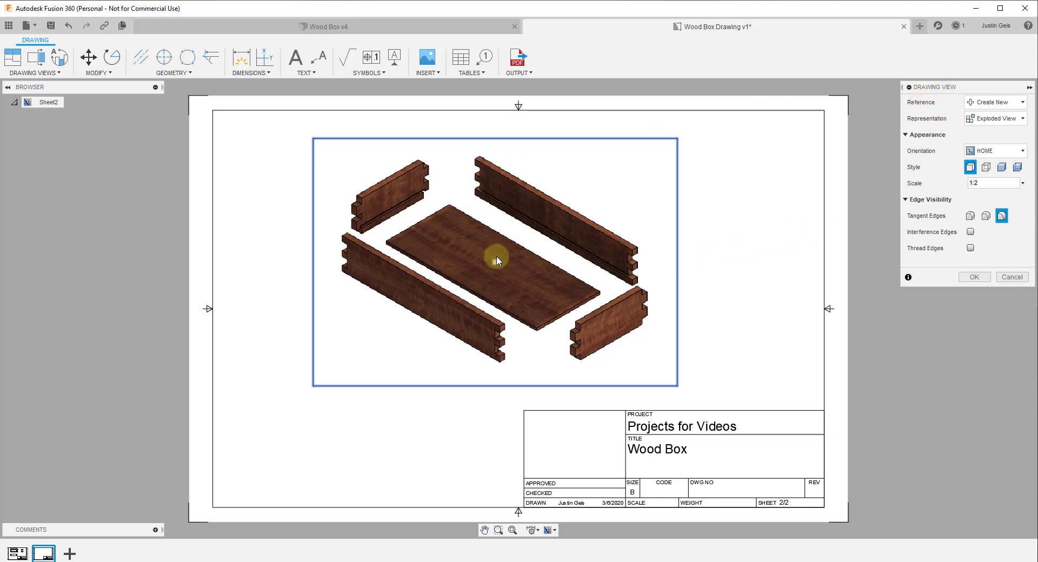
click(974, 278)
- Move the exploded view toward the sheet's upper left
click(529, 283)
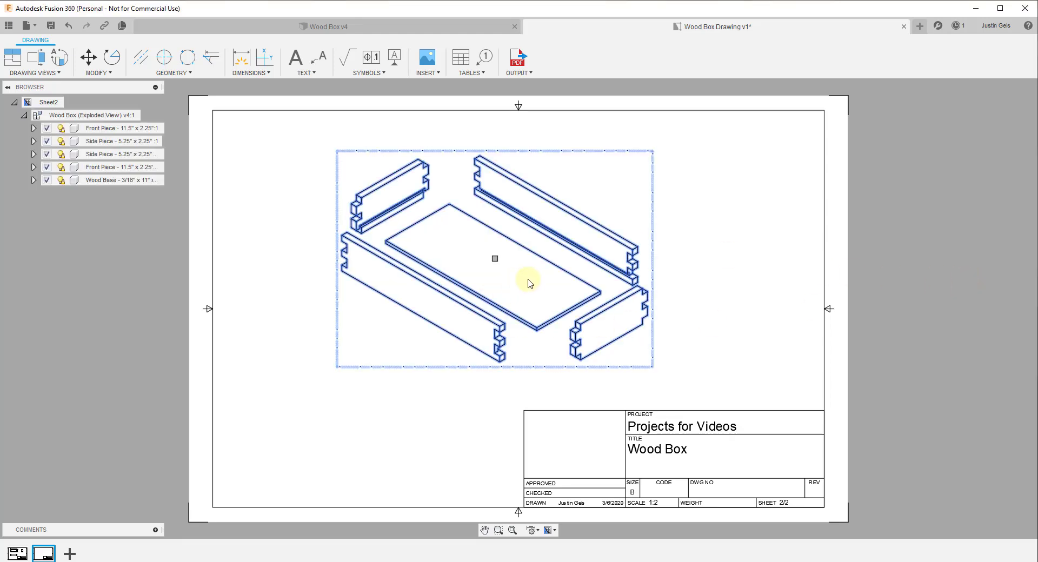
click(495, 260)
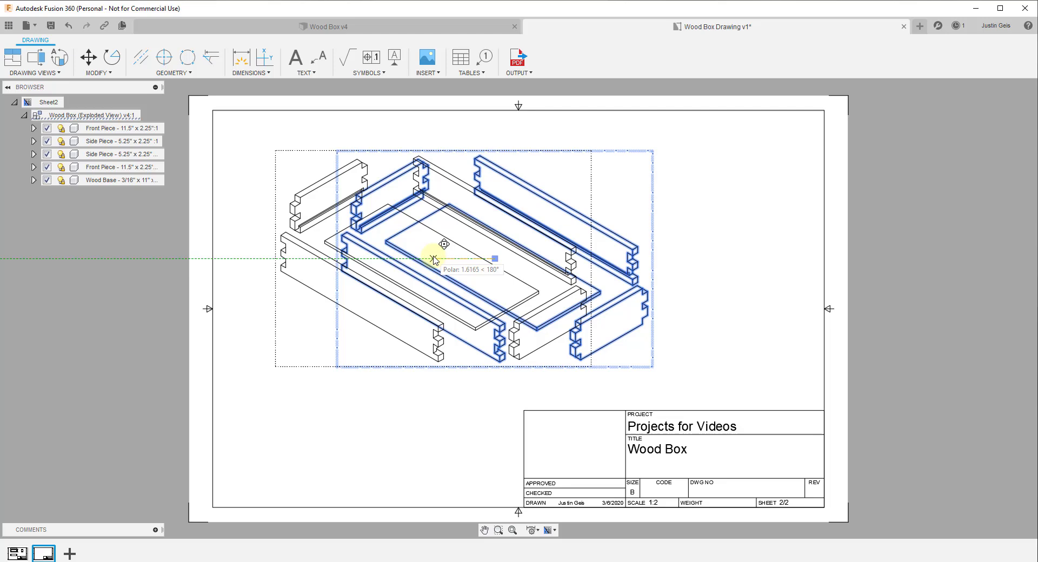
click(408, 242)
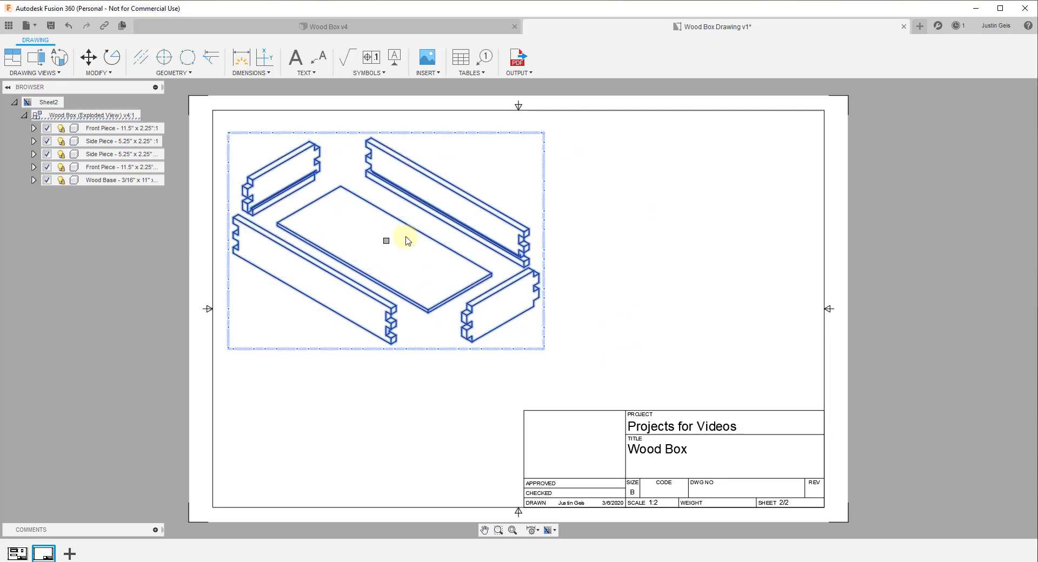
- Set the view's style to Shaded with Edges, showing wood texture
double_click(469, 268)
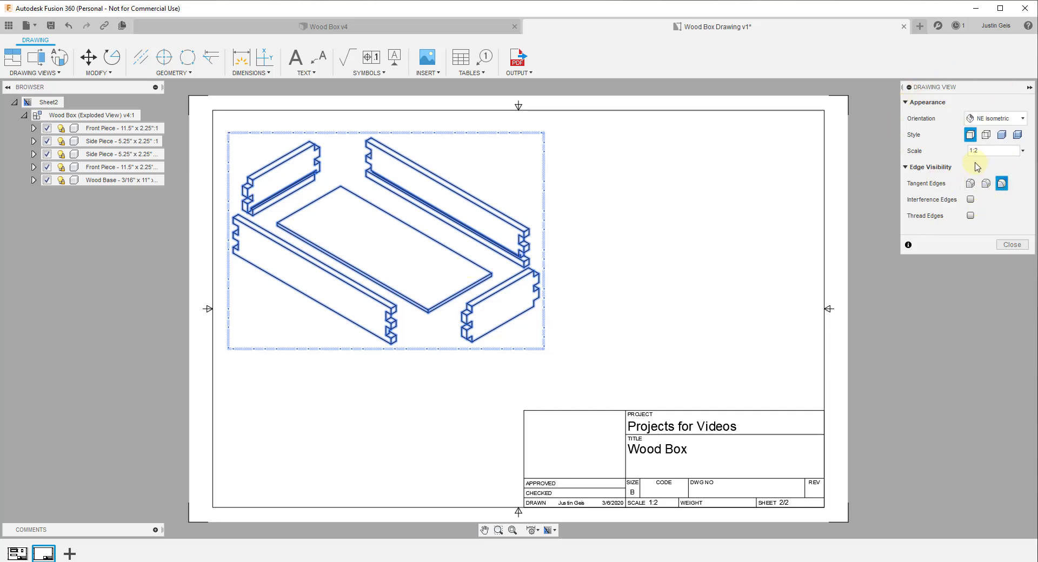
click(1001, 136)
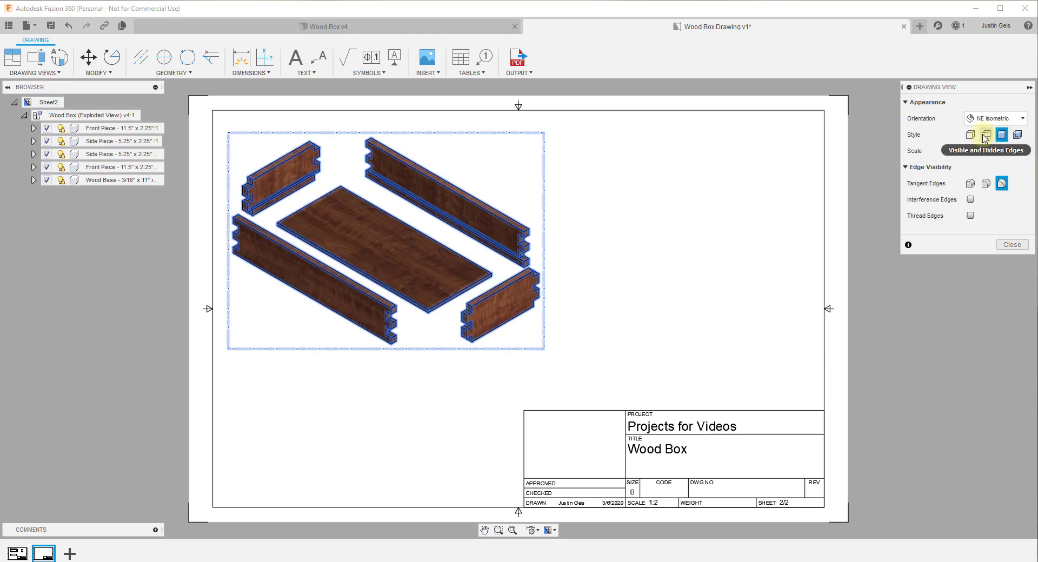
click(984, 136)
click(999, 136)
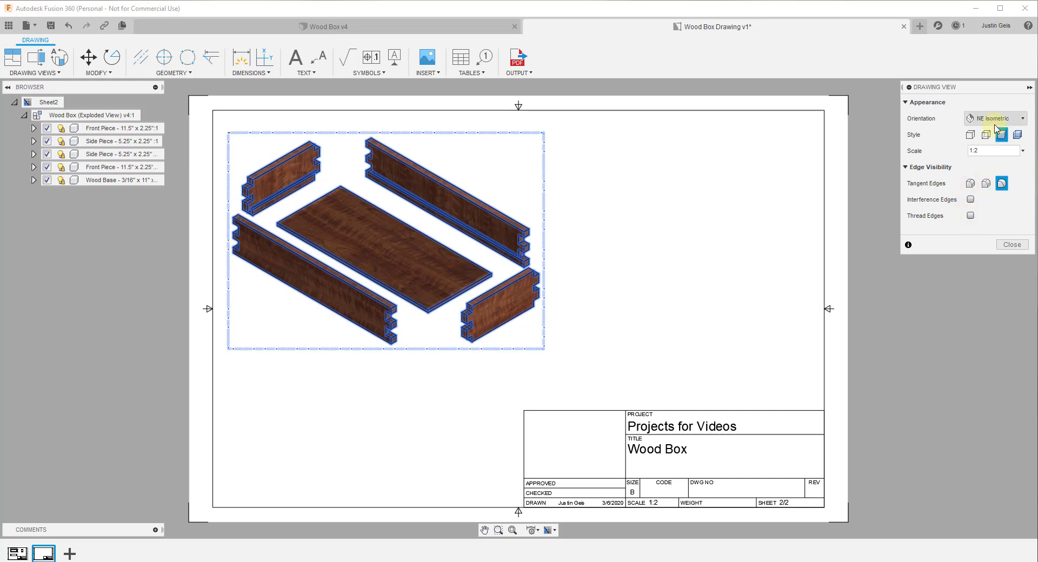
- Reorient the view to NW Isometric and close the view settings
click(995, 120)
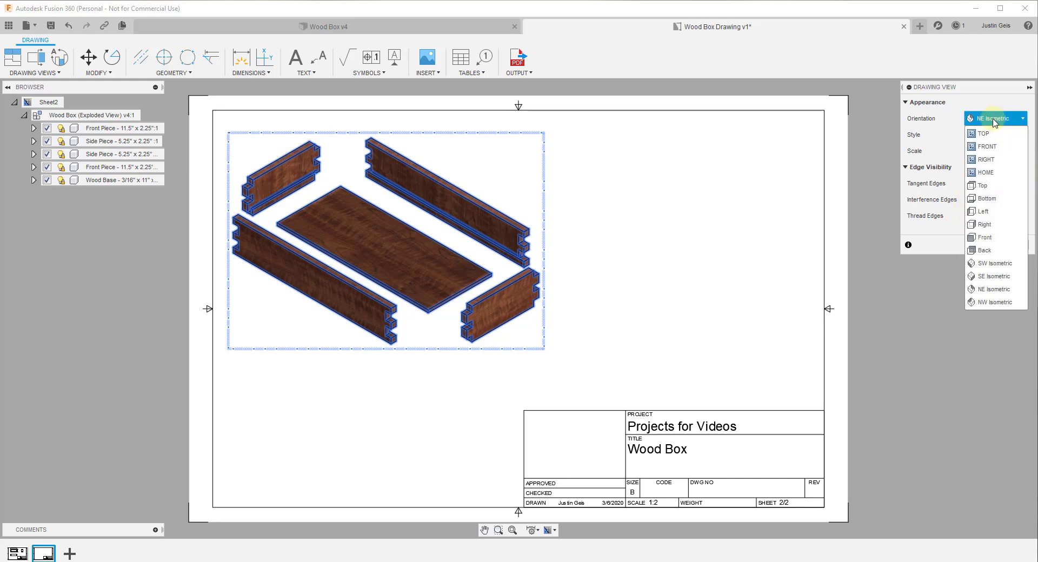
click(1002, 264)
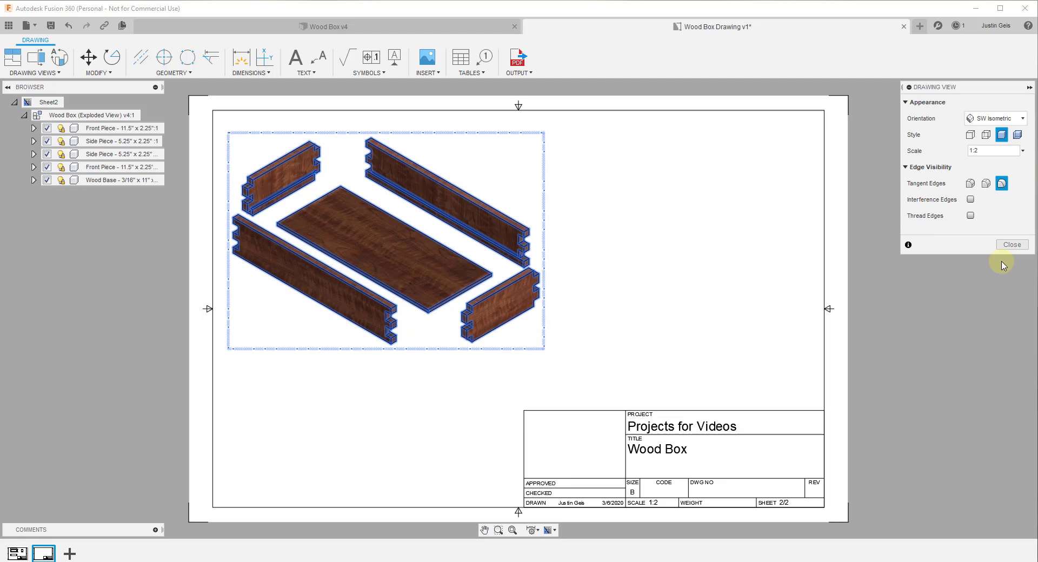
click(995, 118)
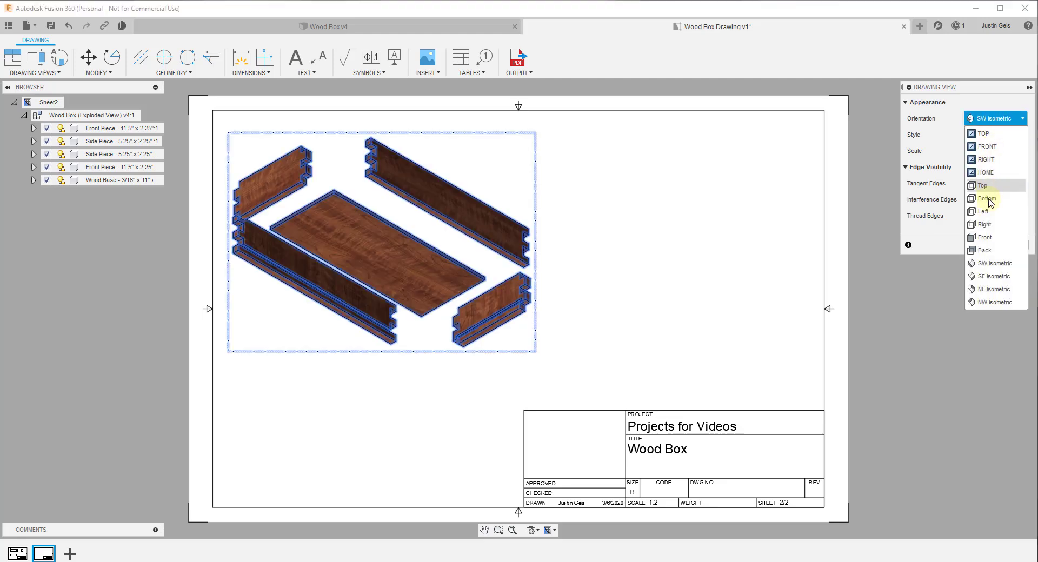
click(991, 290)
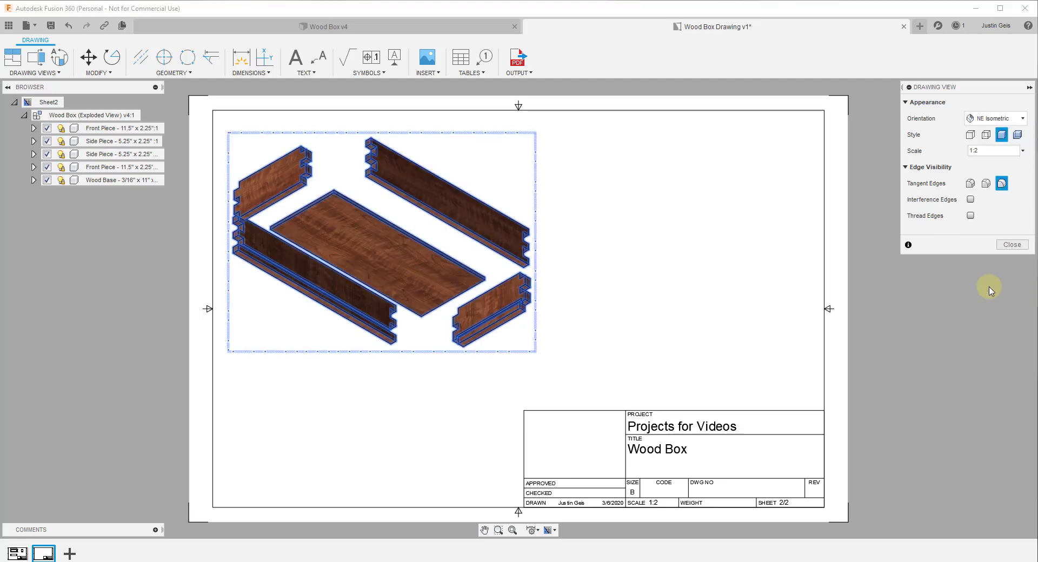
click(994, 119)
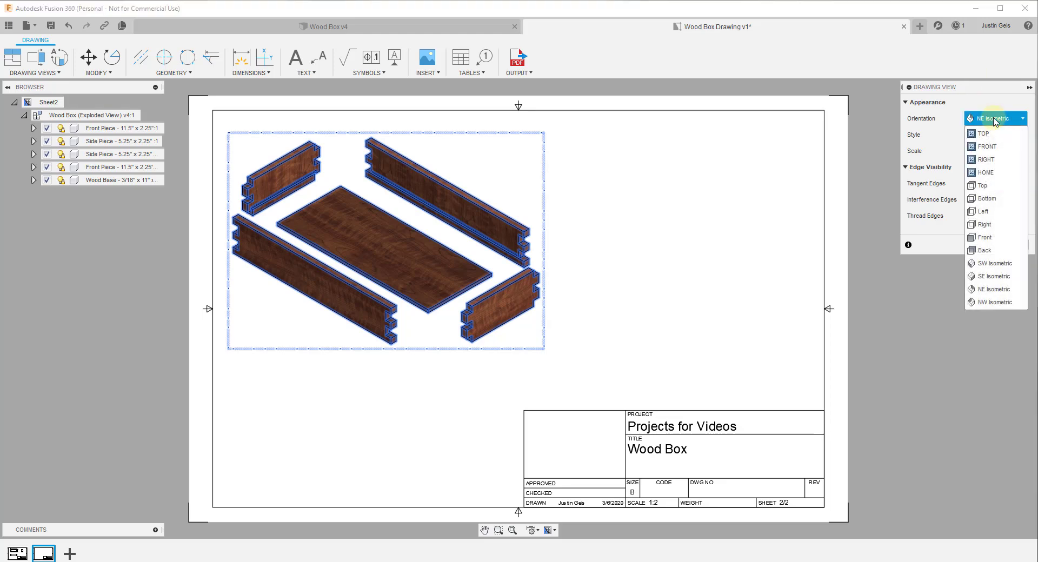
click(994, 302)
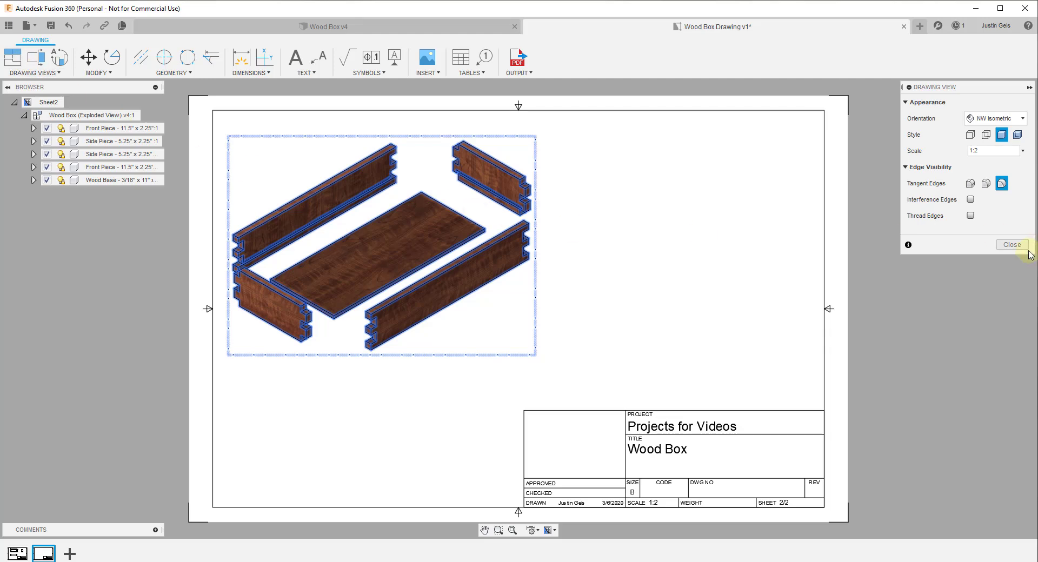
click(1009, 246)
- Nudge the NW Isometric exploded view slightly upward near the sheet's top left
click(369, 229)
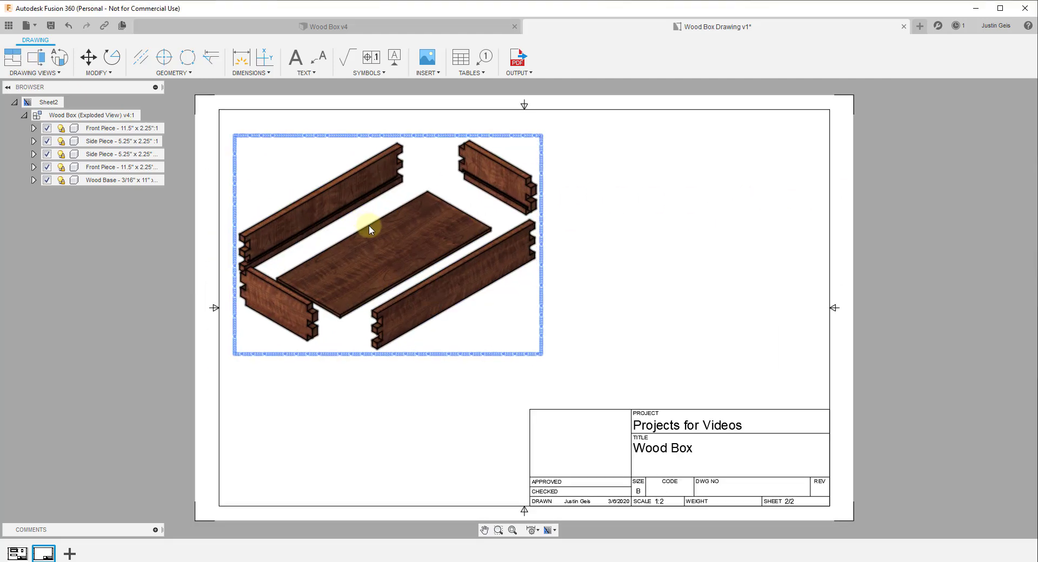
scroll(370, 291, up, 1)
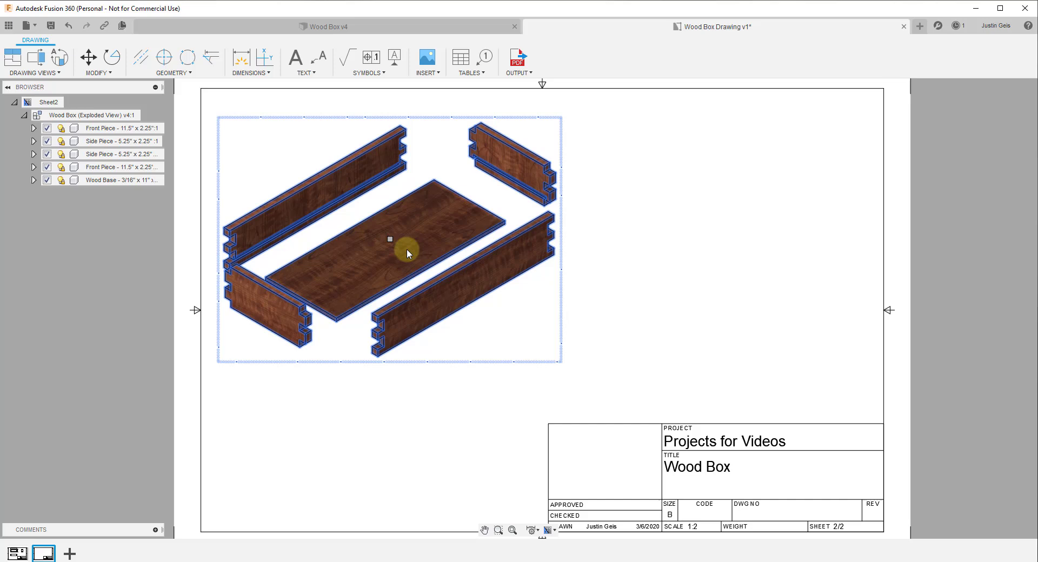
drag(389, 236, 406, 232)
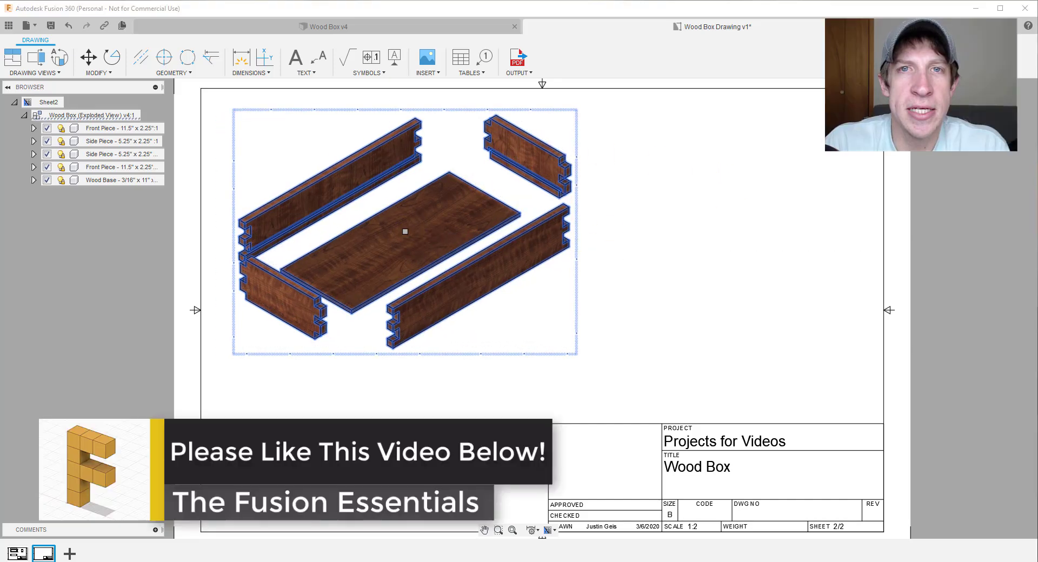